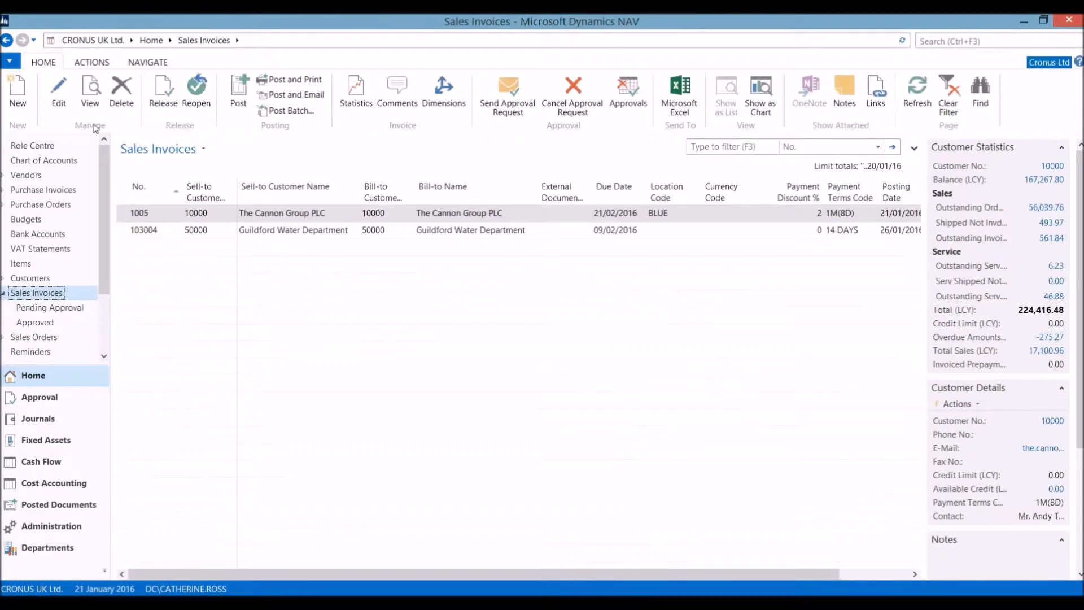
Open the Guildford Water Department sales invoice for editing and go to its external document number.
{"action": "left_click", "coordinate": [138, 228]}
{"action": "left_click", "coordinate": [46, 104]}
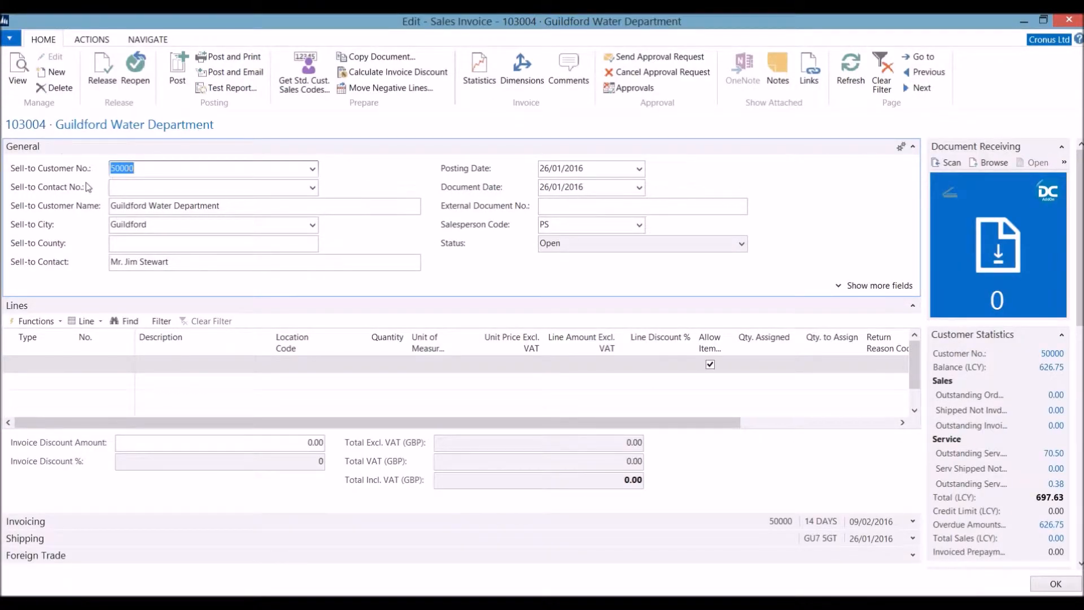
{"action": "left_click", "coordinate": [550, 208]}
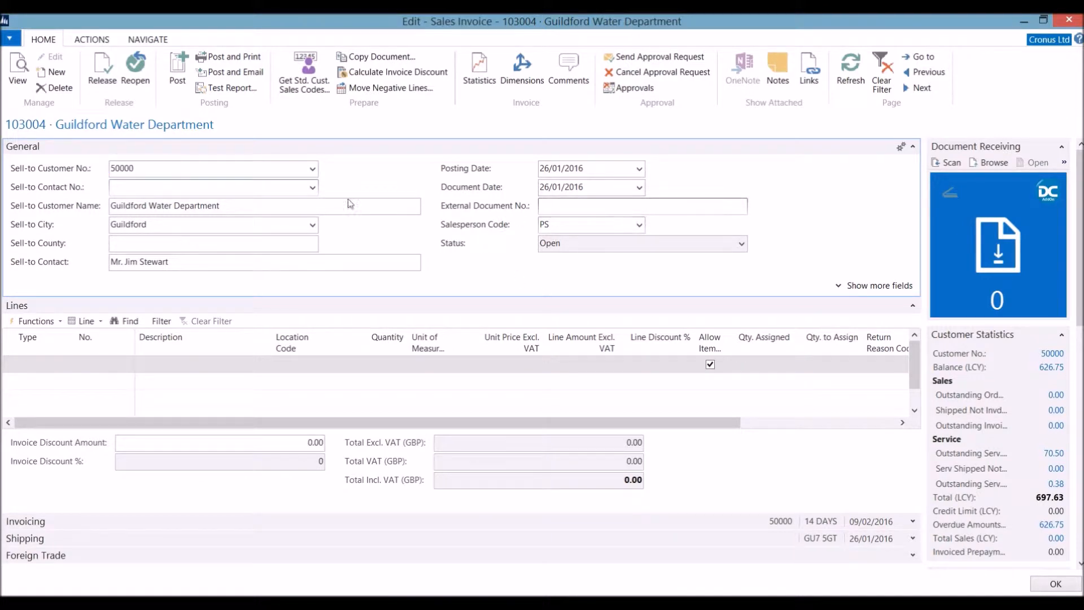
Add an Item line for the Side Panel, item 70000, with a quantity of 2.
{"action": "left_click", "coordinate": [63, 365]}
{"action": "left_click", "coordinate": [69, 365]}
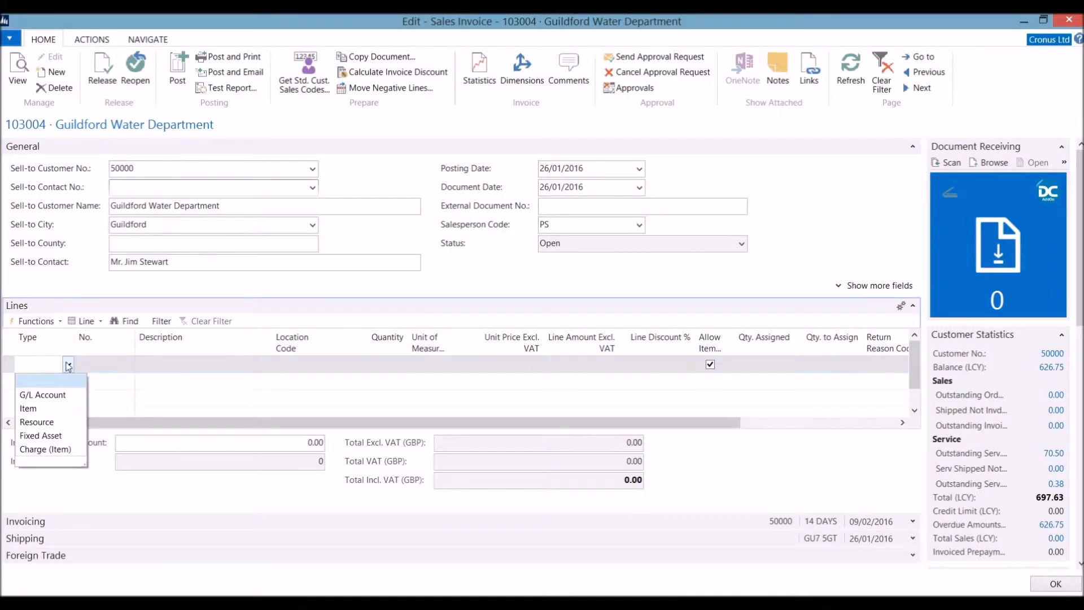
{"action": "left_click", "coordinate": [50, 408]}
{"action": "left_click", "coordinate": [128, 366]}
{"action": "type", "text": "70000"}
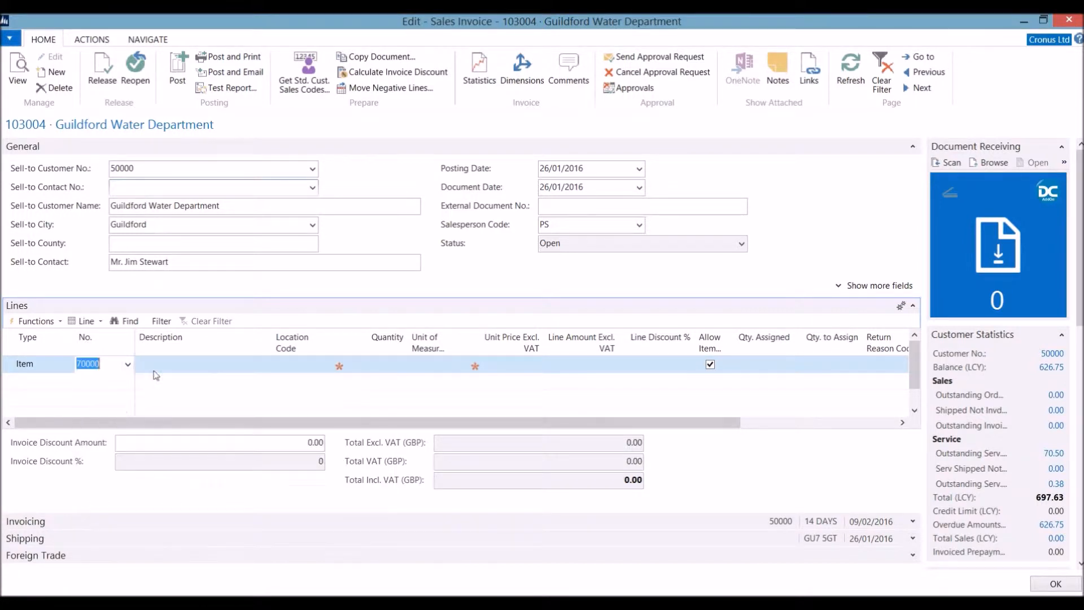
{"action": "key", "text": "Tab"}
{"action": "key", "text": "Tab"}
{"action": "key", "text": "Tab"}
{"action": "type", "text": "2"}
{"action": "key", "text": "Tab"}
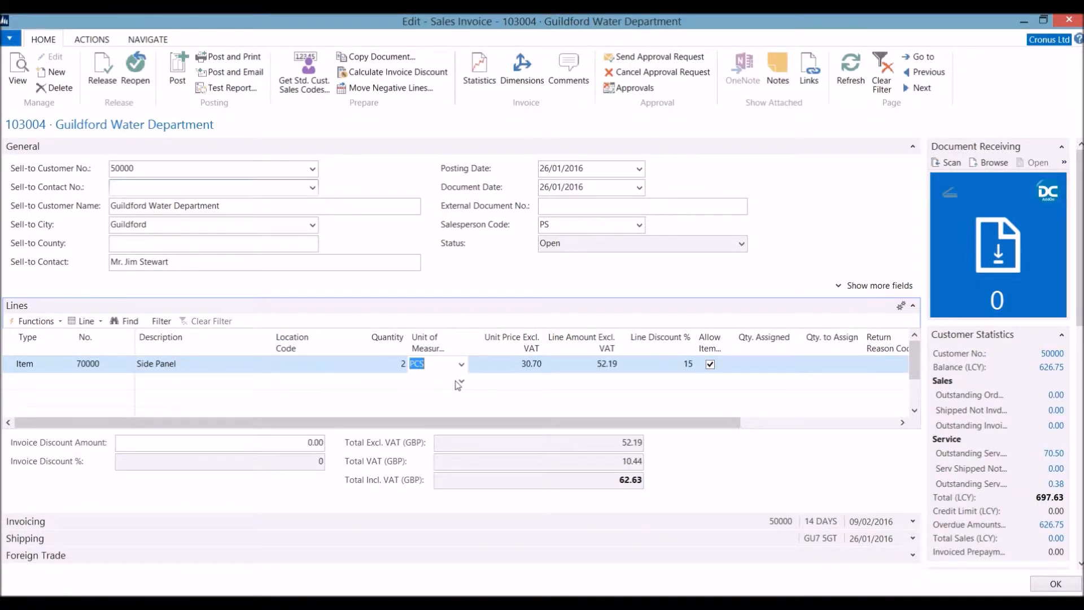
Add a second invoice line for the Software G/L account with the description "Software NAV system".
{"action": "scroll", "coordinate": [979, 431], "scroll_direction": "down", "scroll_amount": 3}
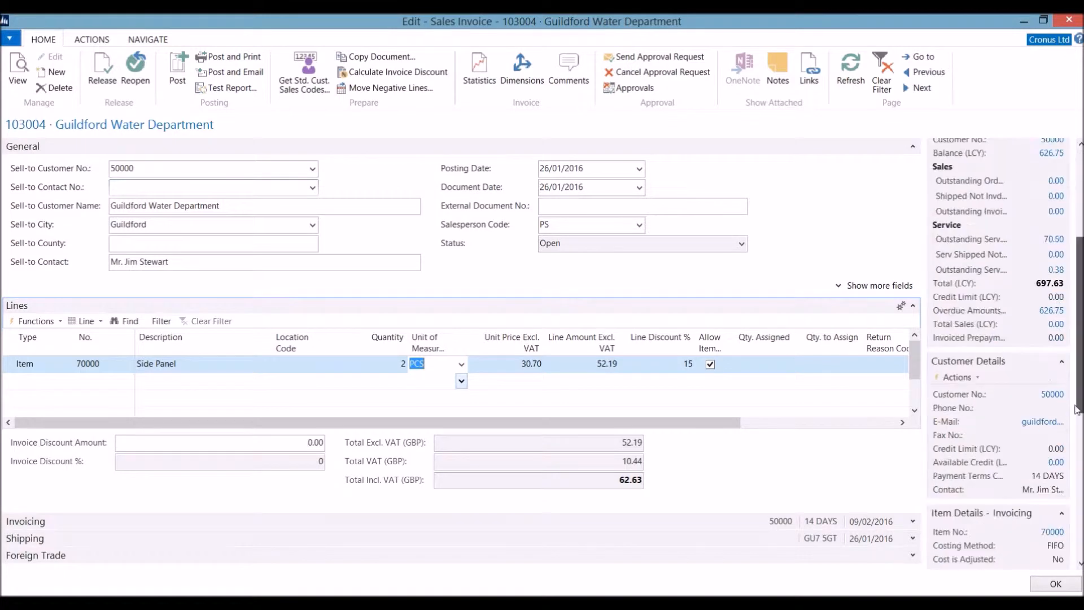
{"action": "left_click", "coordinate": [31, 382]}
{"action": "left_click", "coordinate": [74, 383]}
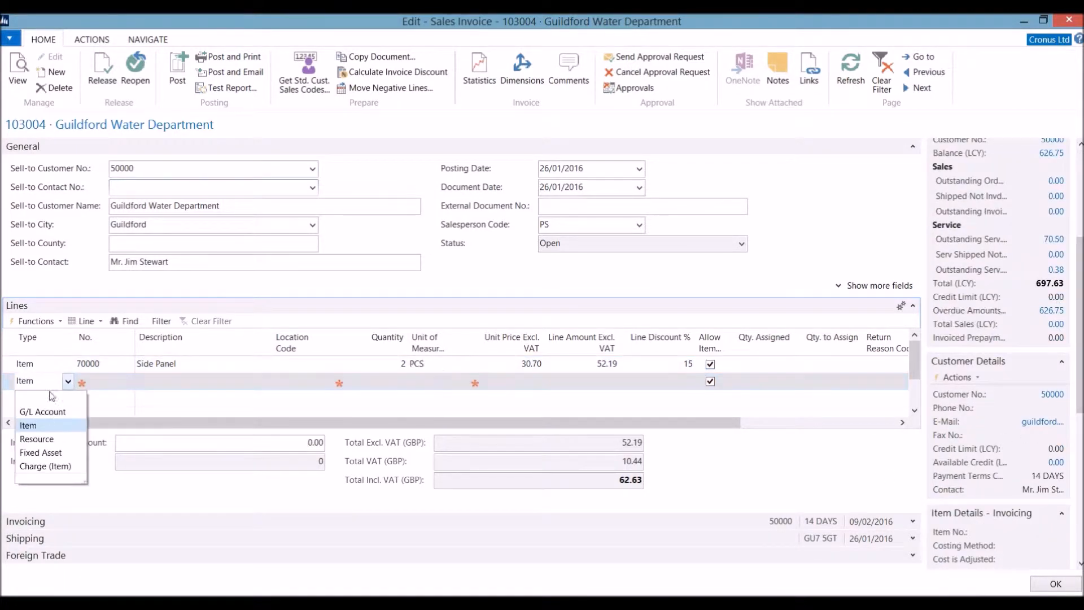
{"action": "left_click", "coordinate": [45, 414]}
{"action": "left_click", "coordinate": [127, 382]}
{"action": "type", "text": "8310"}
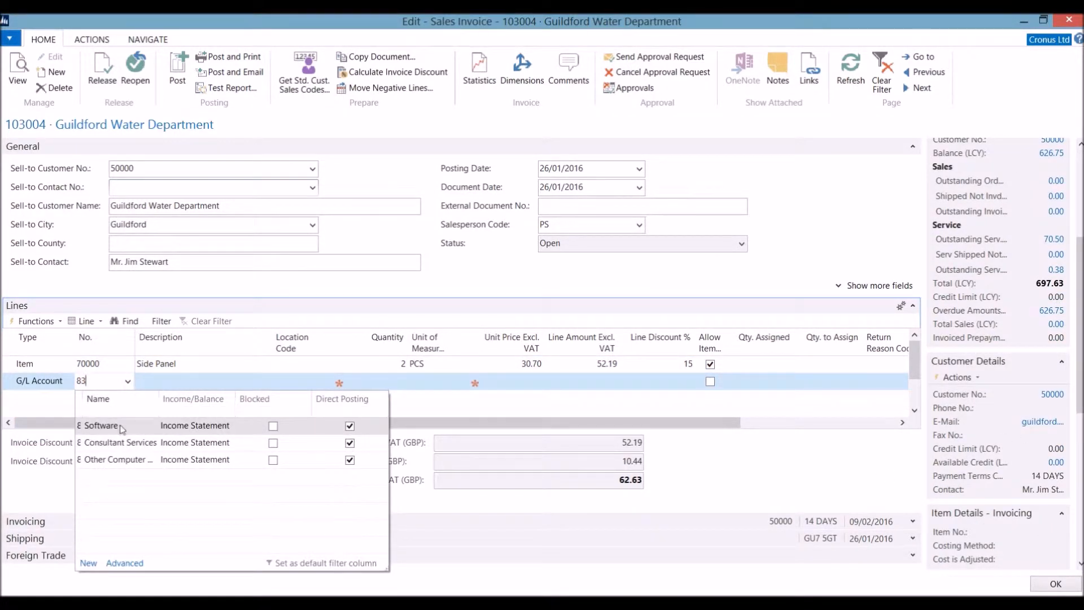
{"action": "key", "text": "Tab"}
{"action": "type", "text": "NAV system"}
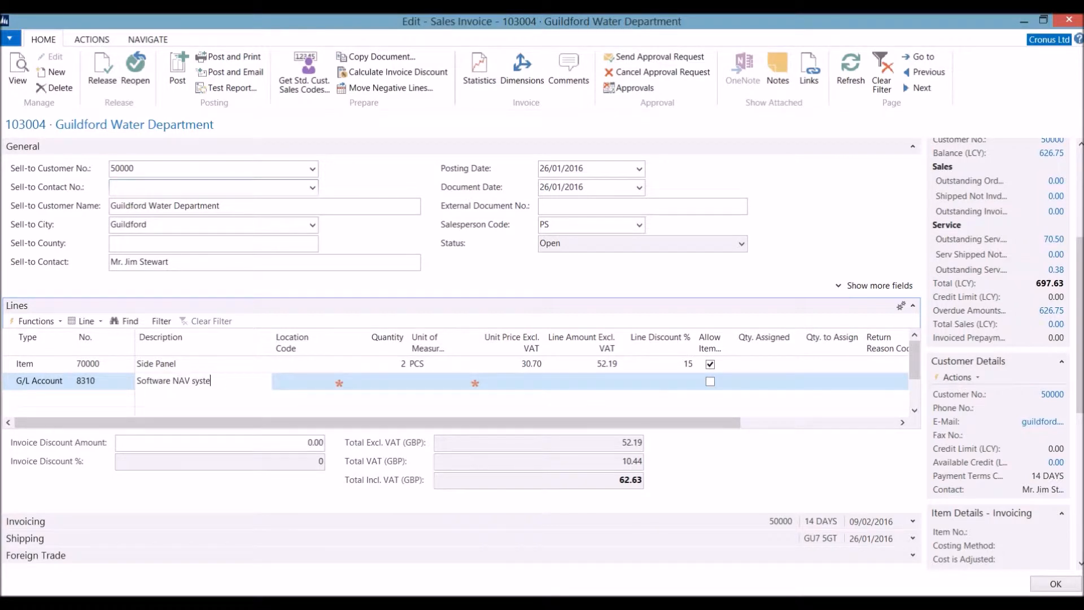
Give the Software NAV system line a quantity of 1 and a unit price of 15,000.
{"action": "key", "text": "Tab"}
{"action": "key", "text": "Tab"}
{"action": "type", "text": "1"}
{"action": "key", "text": "Tab"}
{"action": "key", "text": "Tab"}
{"action": "type", "text": "15000"}
{"action": "key", "text": "Tab"}
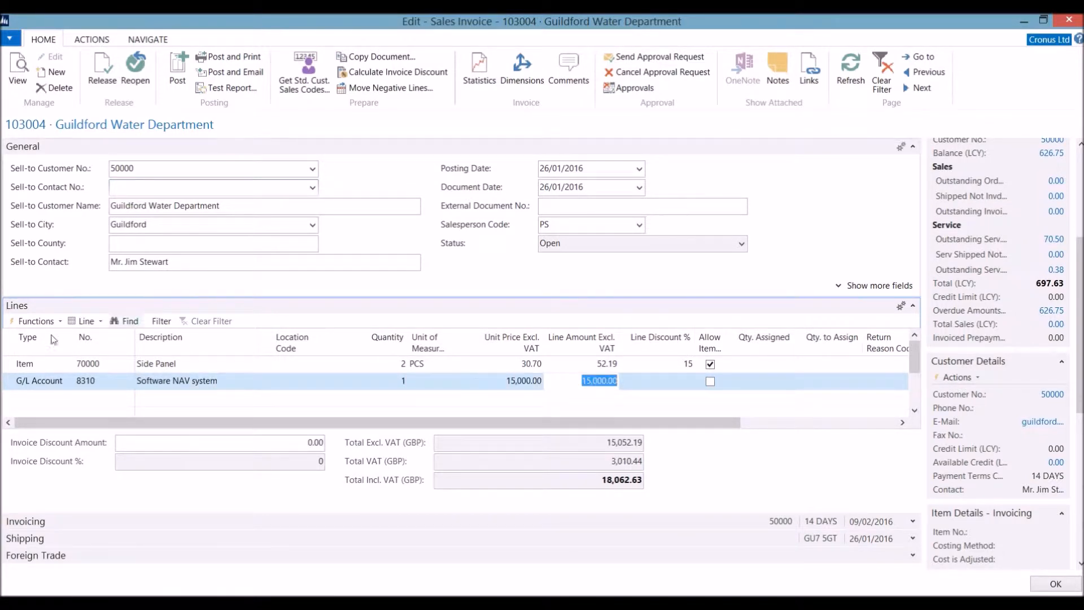
Add a third invoice line with a blank type and the standard text SC, Shipping Charge.
{"action": "left_click", "coordinate": [48, 399]}
{"action": "left_click", "coordinate": [68, 398]}
{"action": "left_click", "coordinate": [55, 418]}
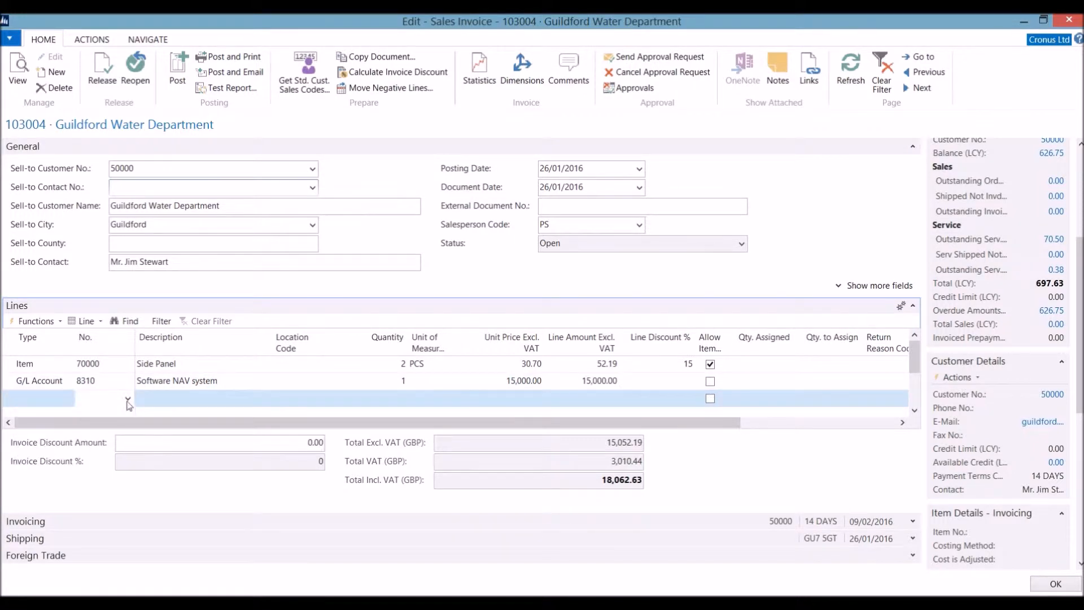
{"action": "left_click", "coordinate": [128, 399]}
{"action": "left_click", "coordinate": [144, 458]}
Add a text-only line described as "free test here" below the shipping charge and post the invoice.
{"action": "left_click_drag", "start_coordinate": [915, 358], "coordinate": [914, 367]}
{"action": "left_click", "coordinate": [115, 403]}
{"action": "left_click", "coordinate": [151, 400]}
{"action": "type", "text": "free test here"}
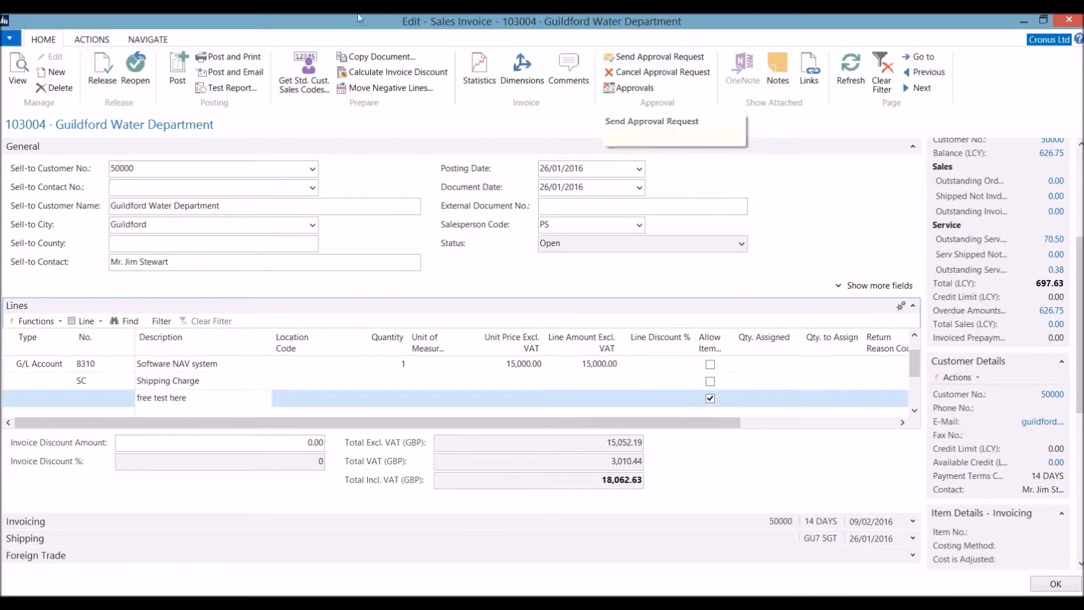
{"action": "left_click", "coordinate": [177, 67]}
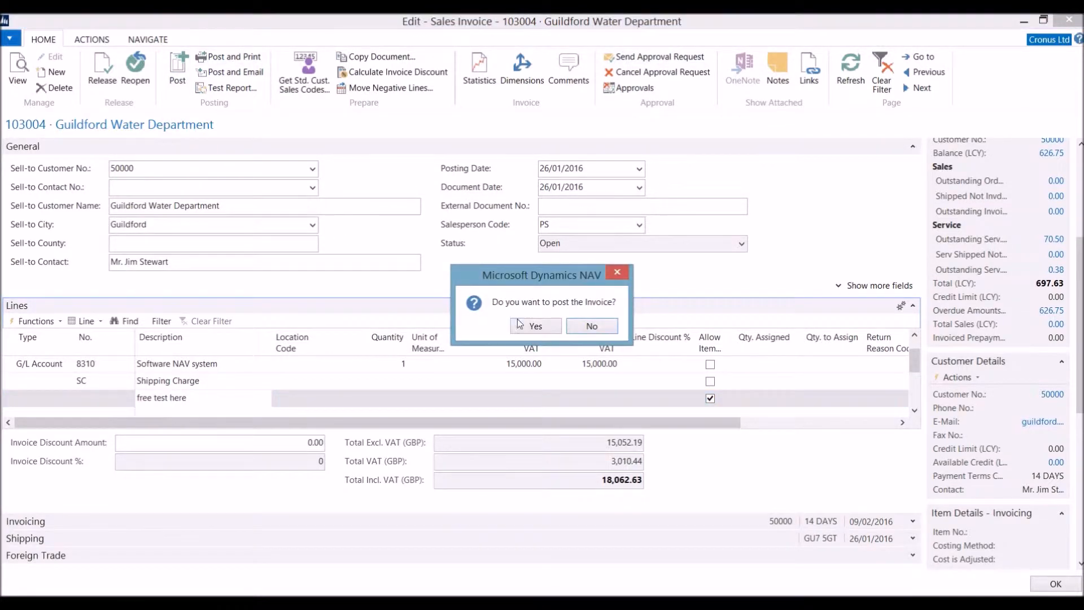
{"action": "left_click", "coordinate": [525, 326]}
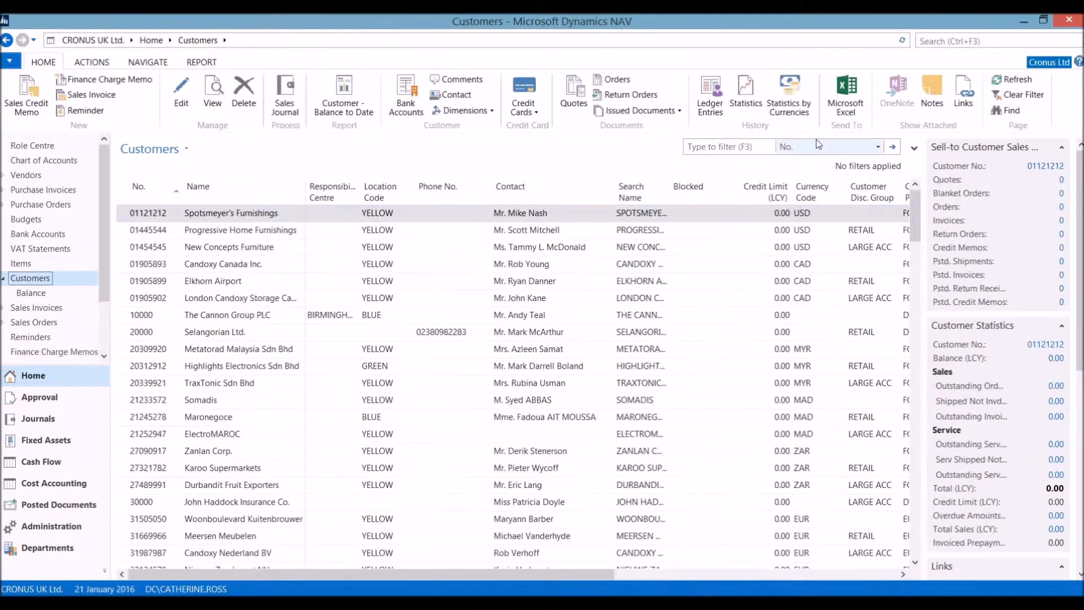
Filter the customer list to Guildford Water Department and open the entries behind its balance.
{"action": "type", "text": "50000"}
{"action": "key", "text": "Return"}
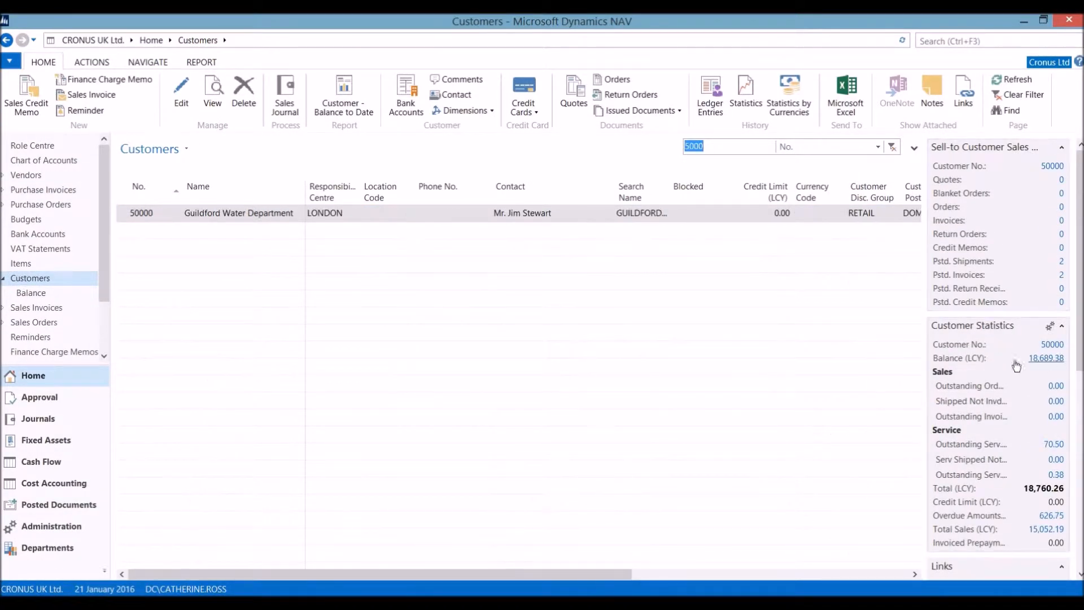
{"action": "left_click", "coordinate": [1051, 358]}
{"action": "double_click", "coordinate": [188, 239]}
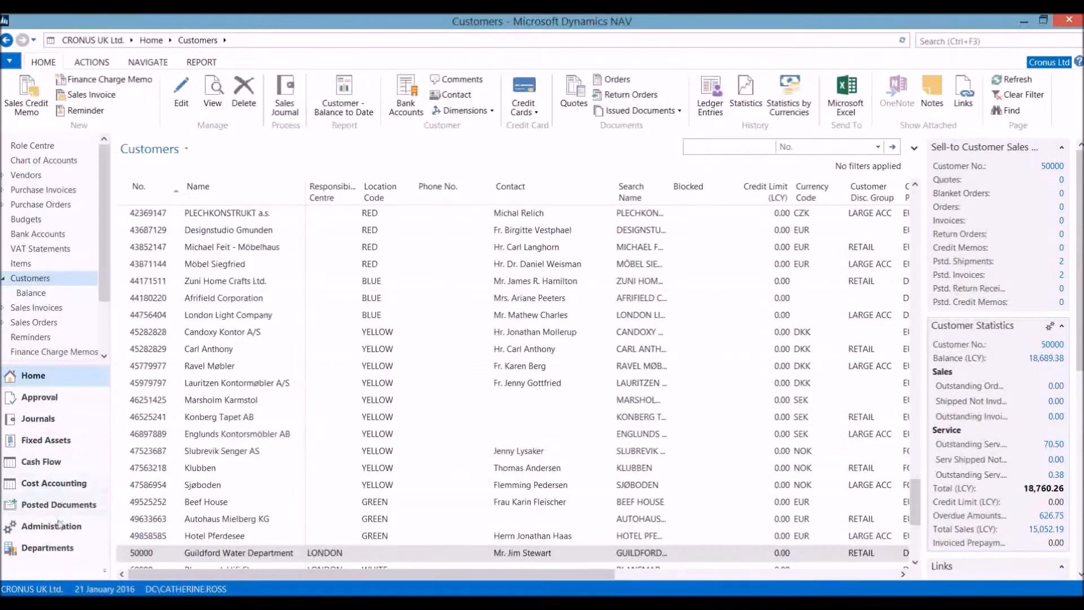
Open the Cash Receipt Journal from Receivables in the Financial Management department.
{"action": "left_click", "coordinate": [48, 548]}
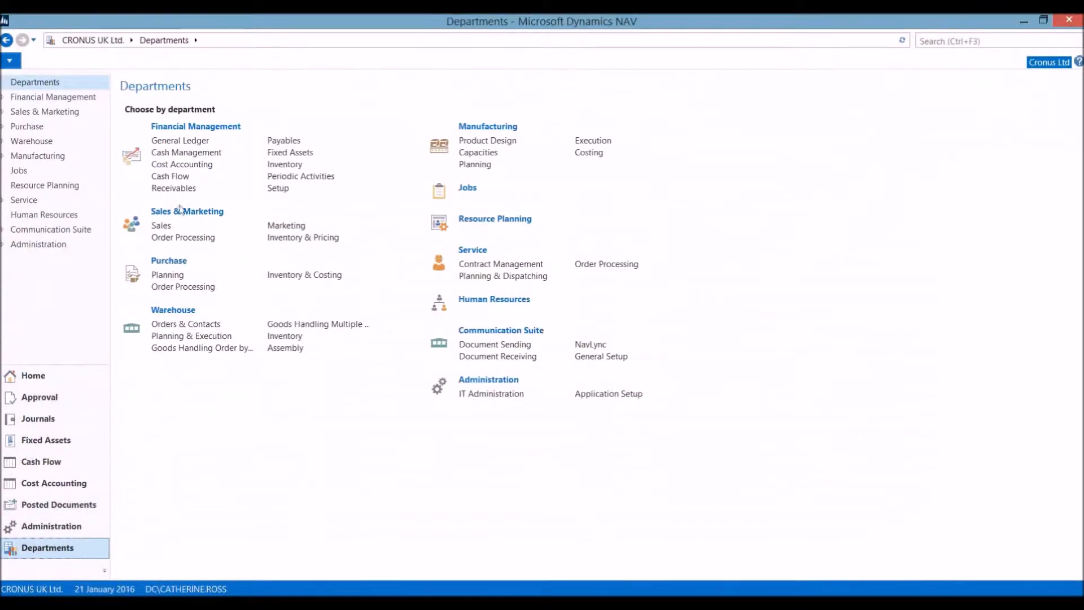
{"action": "left_click", "coordinate": [184, 192]}
{"action": "left_click", "coordinate": [169, 235]}
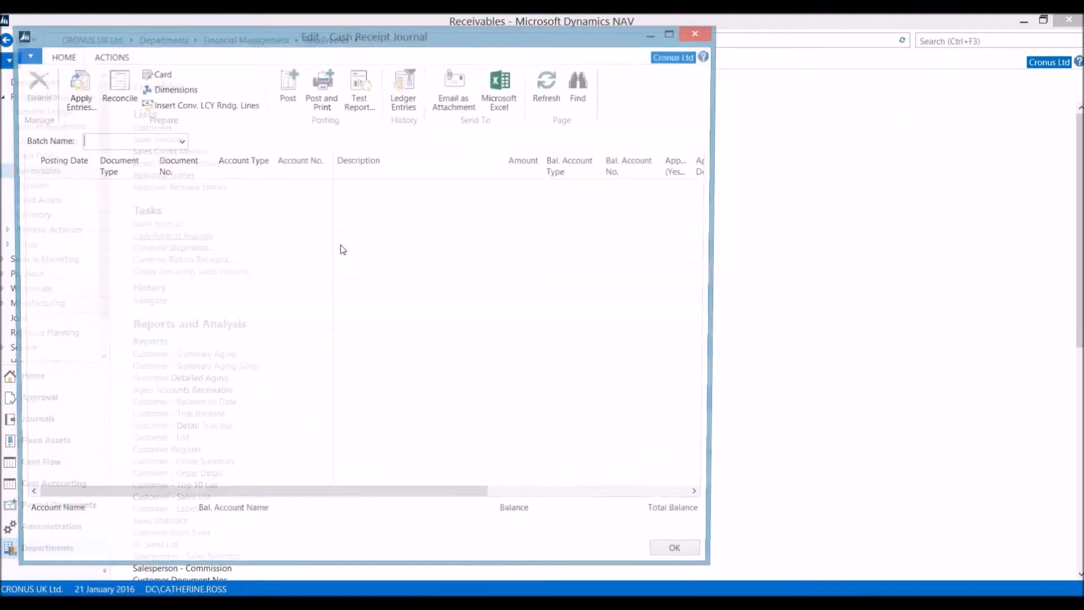
Set the first journal line to document type Payment and account type Customer, with The Cannon Group PLC as the account.
{"action": "left_click", "coordinate": [110, 191]}
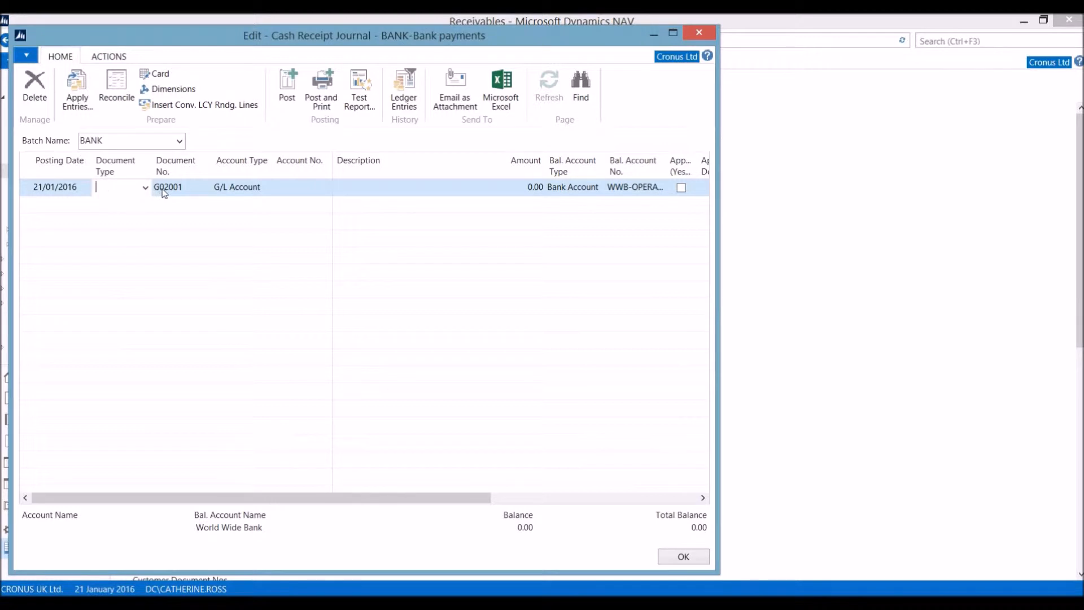
{"action": "left_click", "coordinate": [145, 189]}
{"action": "left_click", "coordinate": [111, 213]}
{"action": "key", "text": "Tab"}
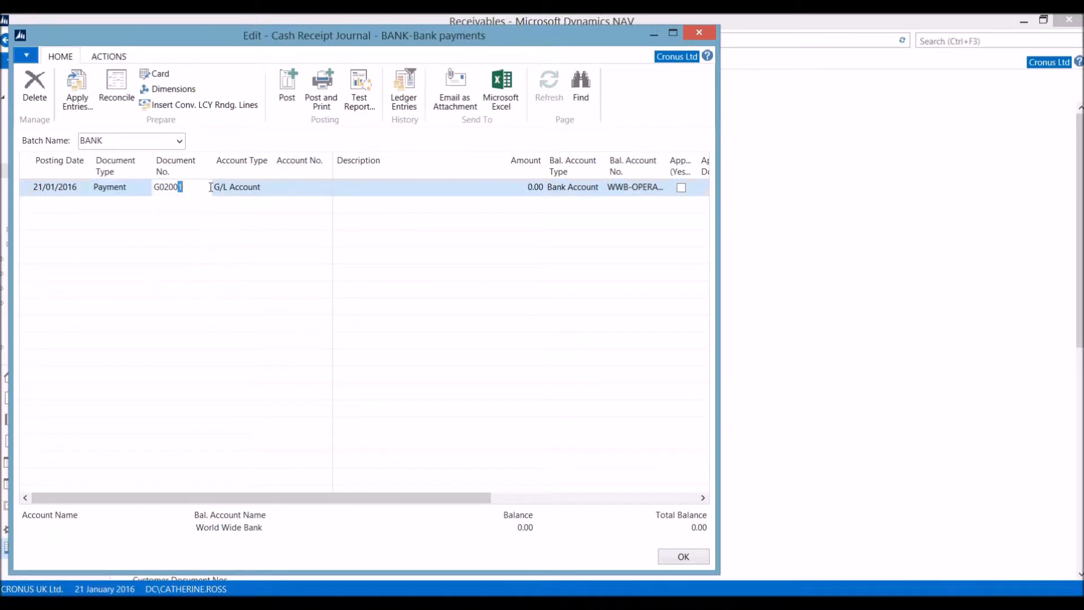
{"action": "left_click", "coordinate": [251, 187]}
{"action": "left_click", "coordinate": [267, 187]}
{"action": "left_click", "coordinate": [231, 218]}
{"action": "left_click", "coordinate": [316, 189]}
{"action": "type", "text": "10000"}
{"action": "key", "text": "Tab"}
{"action": "left_click", "coordinate": [511, 193]}
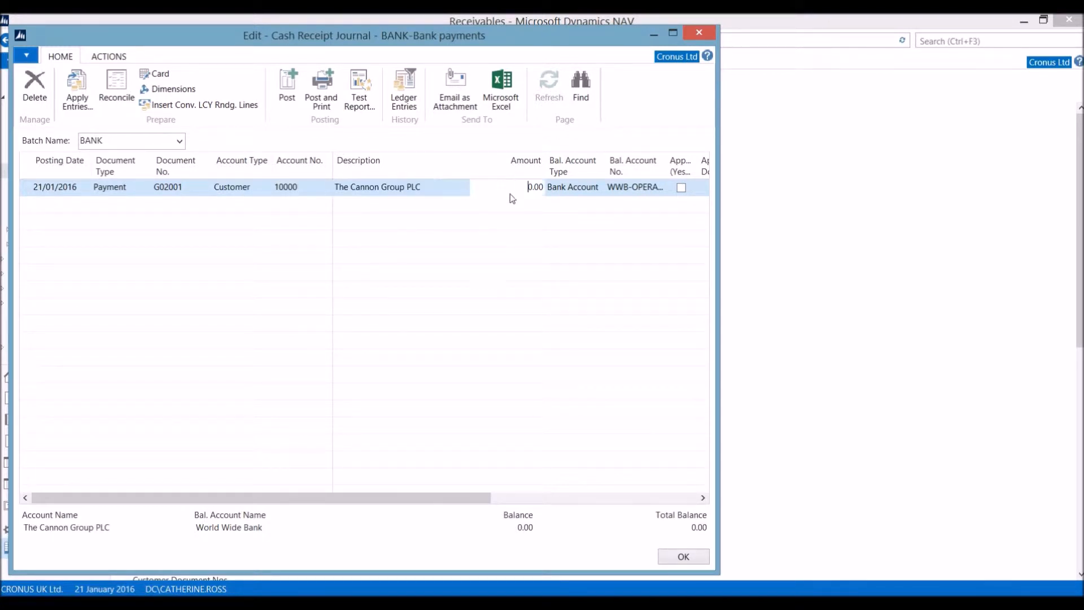
Open the entries to apply for the payment and mark the 7,772.90 and 3,855.76 invoices and the credit memo for application.
{"action": "left_click_drag", "start_coordinate": [716, 278], "coordinate": [968, 278]}
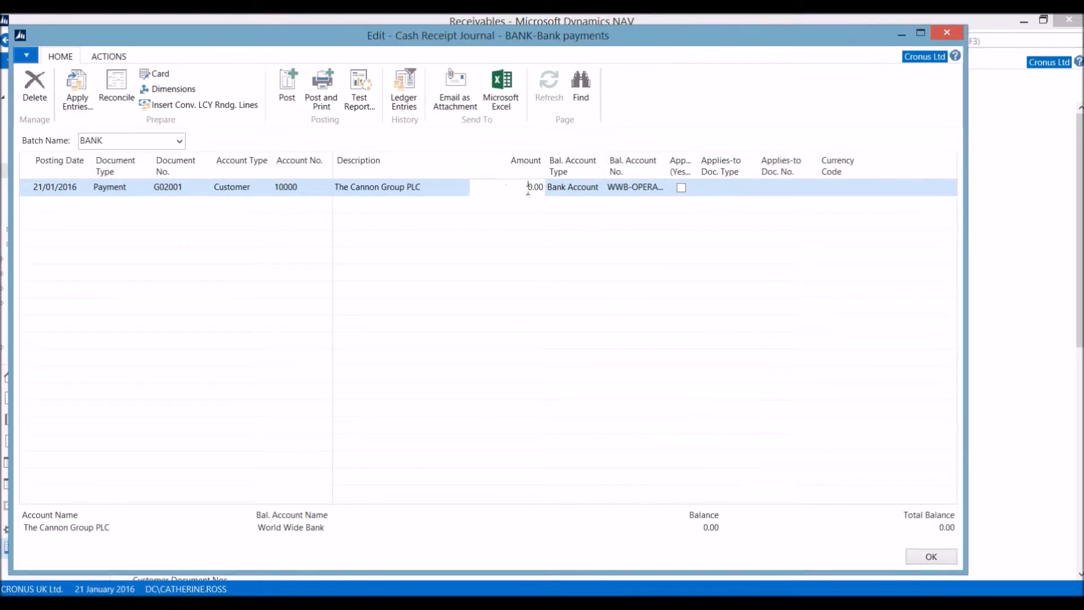
{"action": "left_click", "coordinate": [66, 117]}
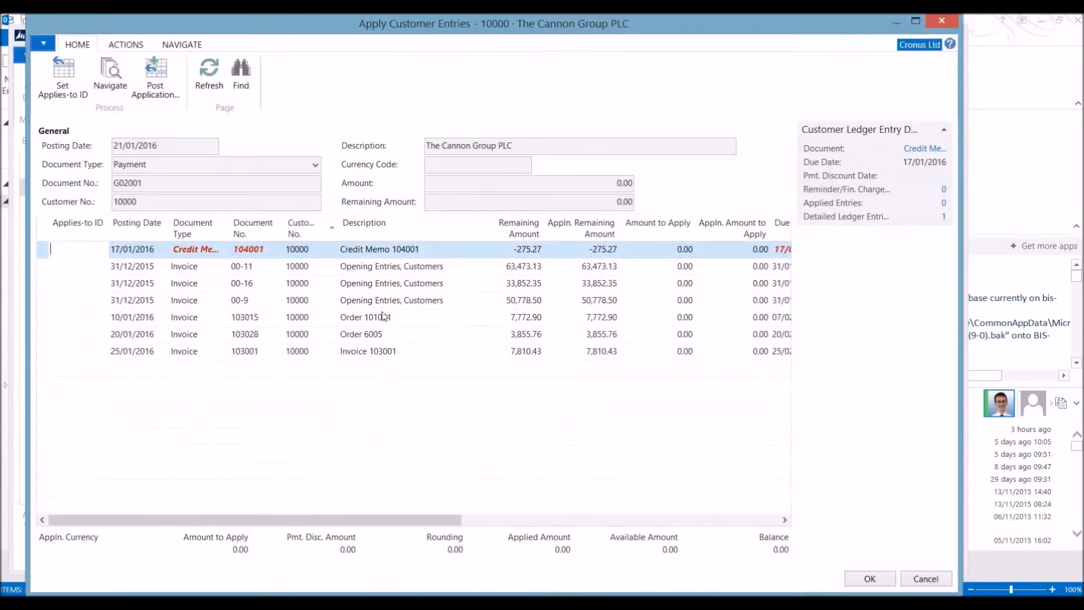
{"action": "left_click", "coordinate": [65, 84]}
{"action": "left_click", "coordinate": [516, 335]}
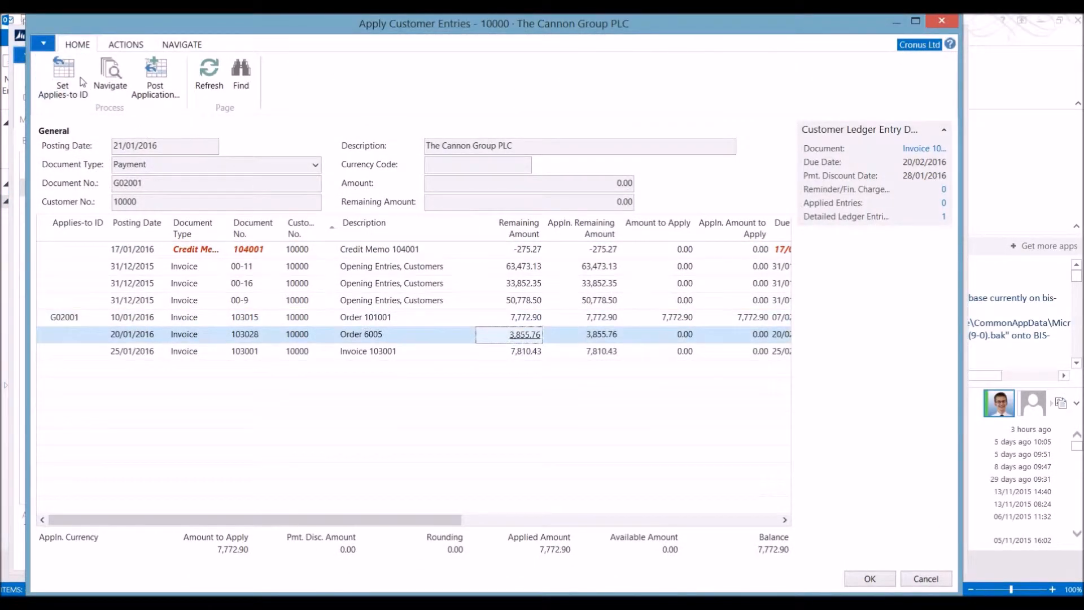
{"action": "left_click", "coordinate": [66, 87]}
{"action": "left_click", "coordinate": [65, 89]}
Set the amount to apply on the 33,852.35 opening entry to 1,000 and accept the application.
{"action": "left_click", "coordinate": [594, 287]}
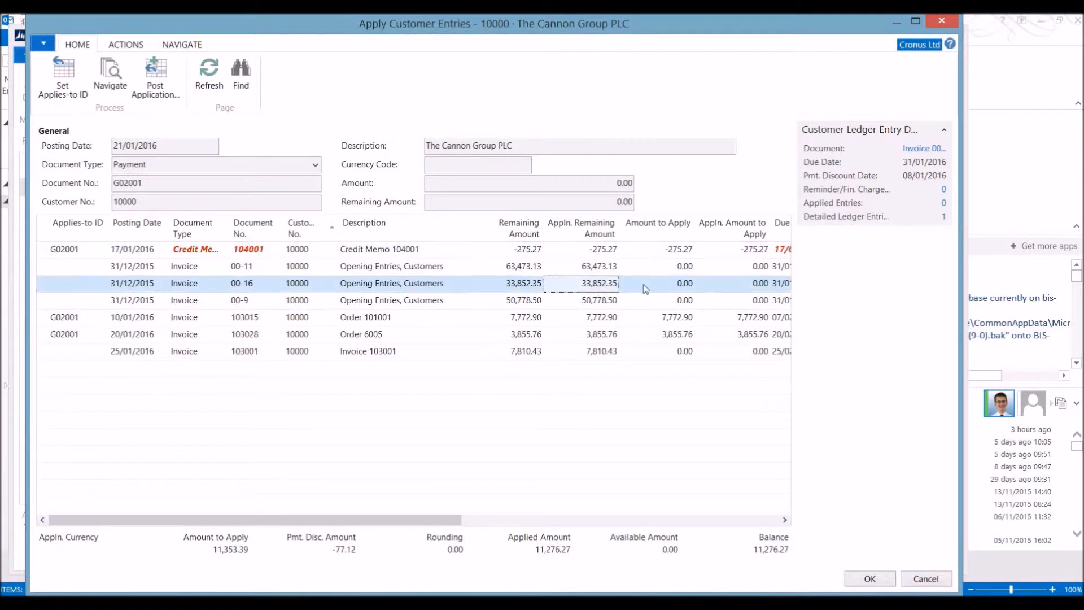
{"action": "left_click", "coordinate": [651, 284]}
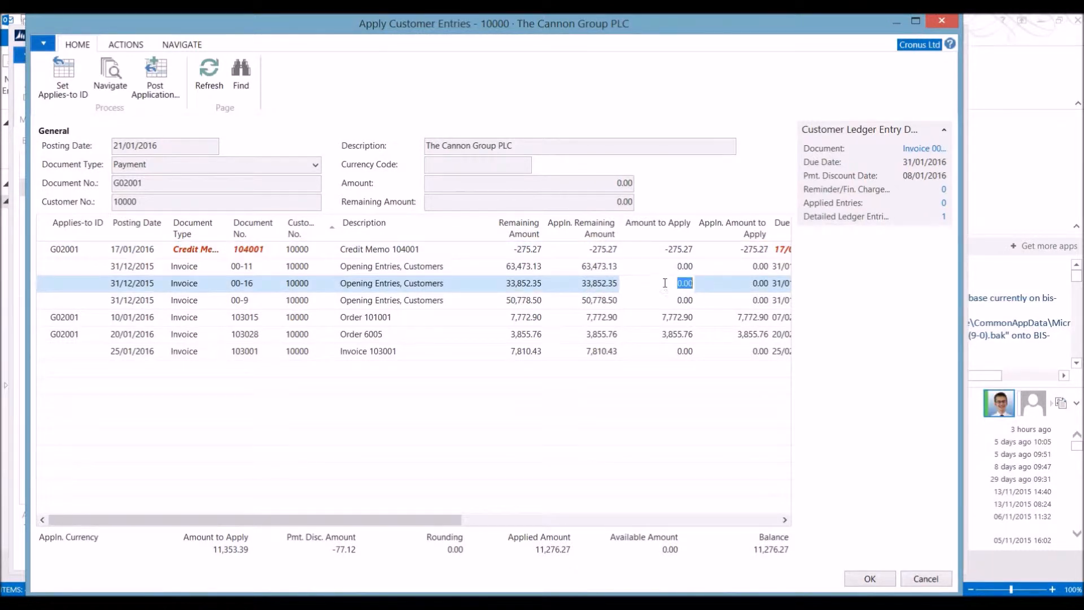
{"action": "type", "text": "1,000"}
{"action": "key", "text": "Tab"}
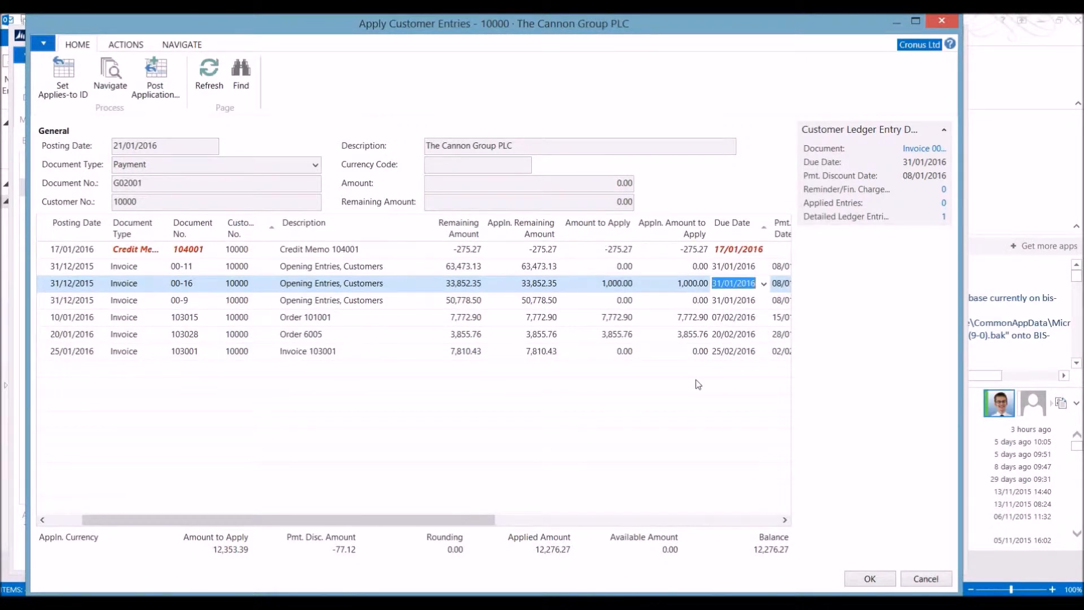
{"action": "left_click", "coordinate": [870, 578]}
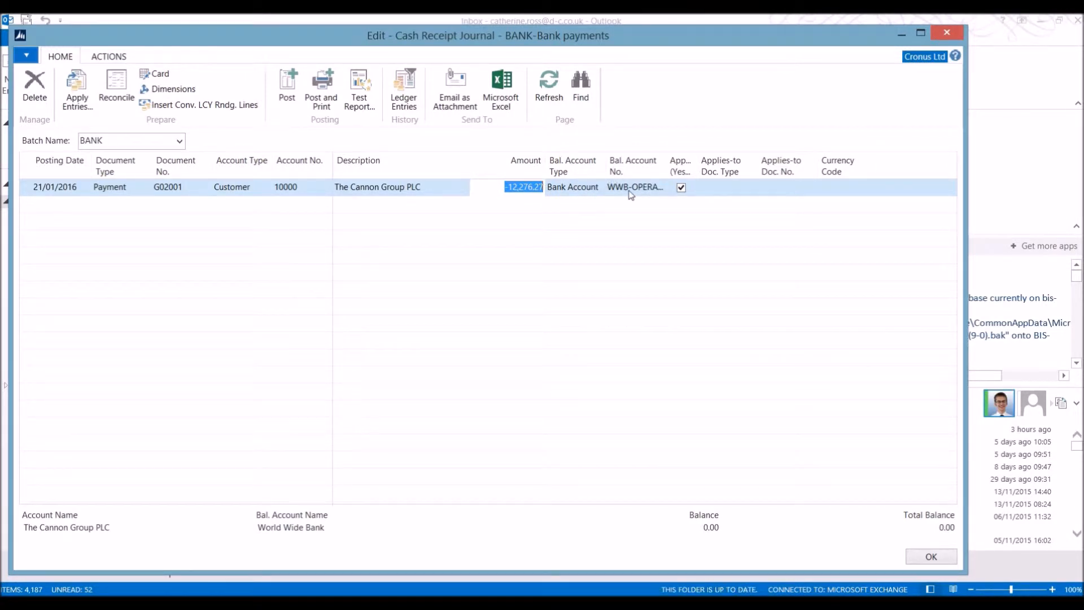
Add a second customer payment line for The Cannon Group PLC with amount -100 and no balancing account.
{"action": "left_click", "coordinate": [48, 204]}
{"action": "left_click", "coordinate": [304, 204]}
{"action": "left_click", "coordinate": [326, 205]}
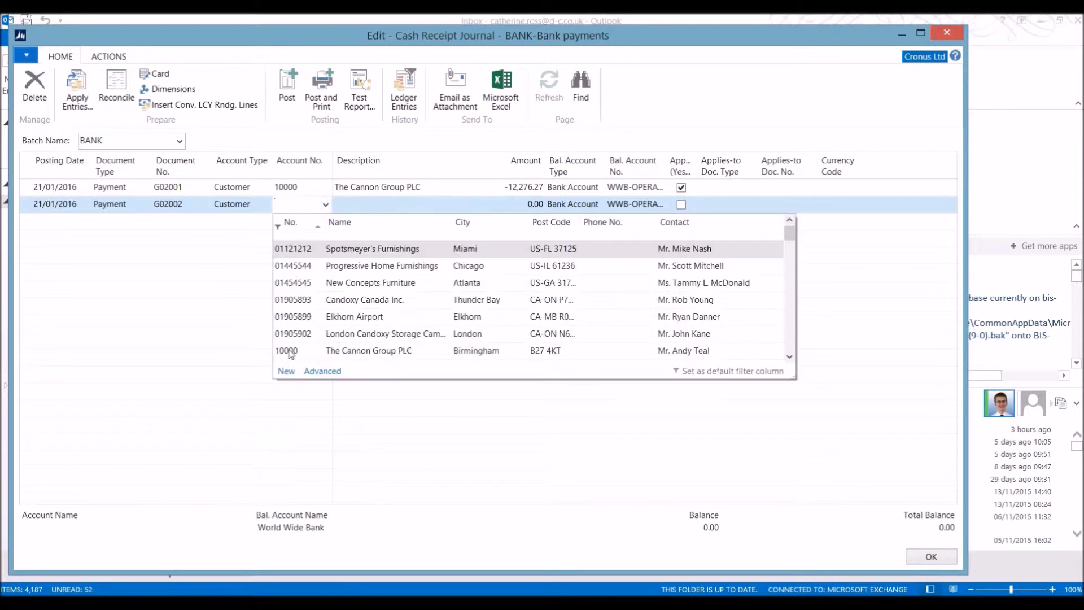
{"action": "left_click", "coordinate": [289, 353]}
{"action": "key", "text": "Tab"}
{"action": "type", "text": "-100"}
{"action": "key", "text": "Tab"}
{"action": "key", "text": "Tab"}
{"action": "key", "text": "BackSpace"}
Add a third customer payment line for Selangorian Ltd. with amount -200 and an empty balancing account.
{"action": "left_click", "coordinate": [53, 222]}
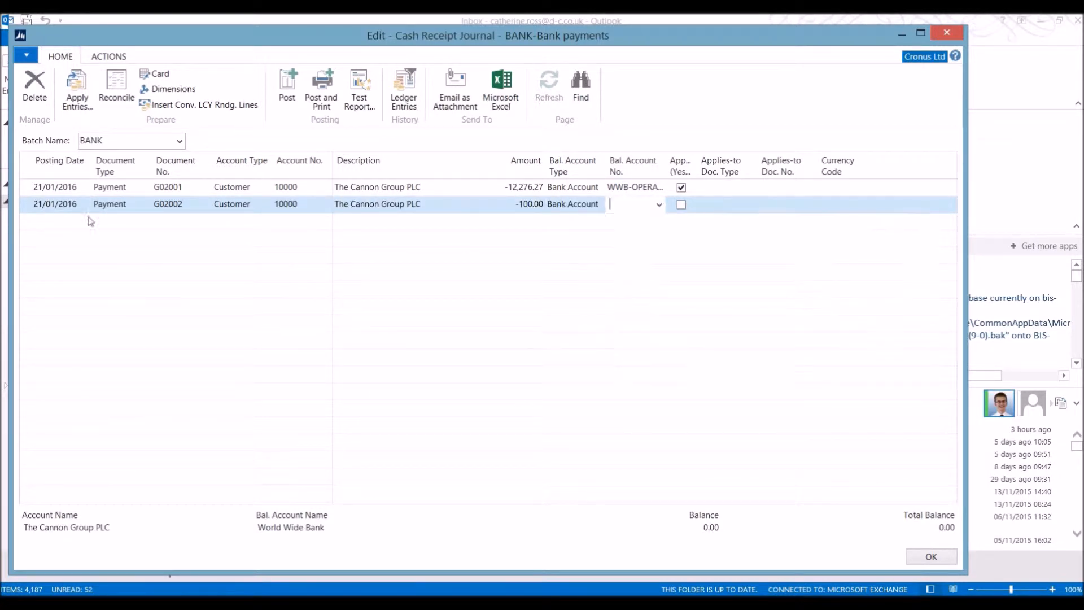
{"action": "left_click", "coordinate": [308, 221]}
{"action": "type", "text": "20000"}
{"action": "key", "text": "Tab"}
{"action": "key", "text": "Tab"}
{"action": "type", "text": "-200"}
{"action": "key", "text": "Tab"}
{"action": "key", "text": "Tab"}
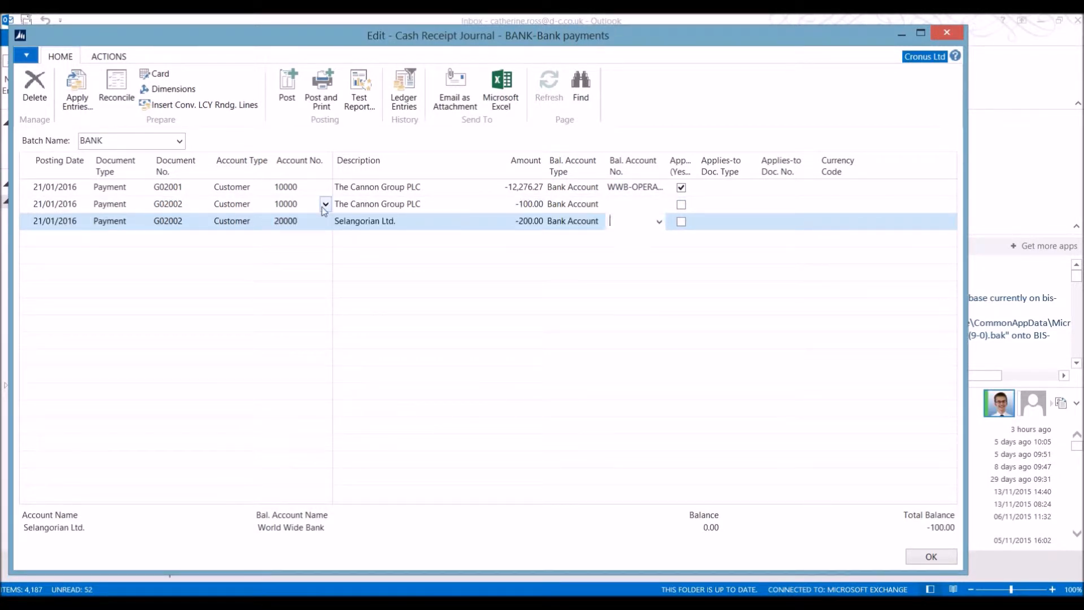
{"action": "key", "text": "BackSpace"}
{"action": "key", "text": "Tab"}
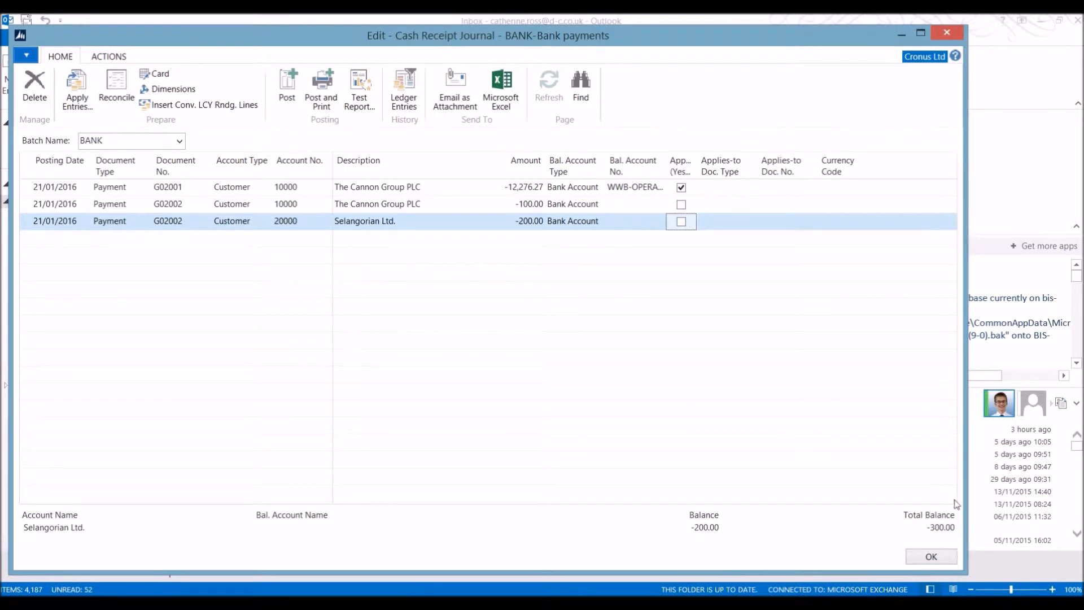
Add a Bank Account line for the World Wide Bank account whose code starts WWB-OPERA, with an amount of 300.
{"action": "left_click", "coordinate": [46, 251]}
{"action": "left_click", "coordinate": [240, 238]}
{"action": "left_click", "coordinate": [269, 237]}
{"action": "left_click", "coordinate": [231, 298]}
{"action": "left_click", "coordinate": [326, 239]}
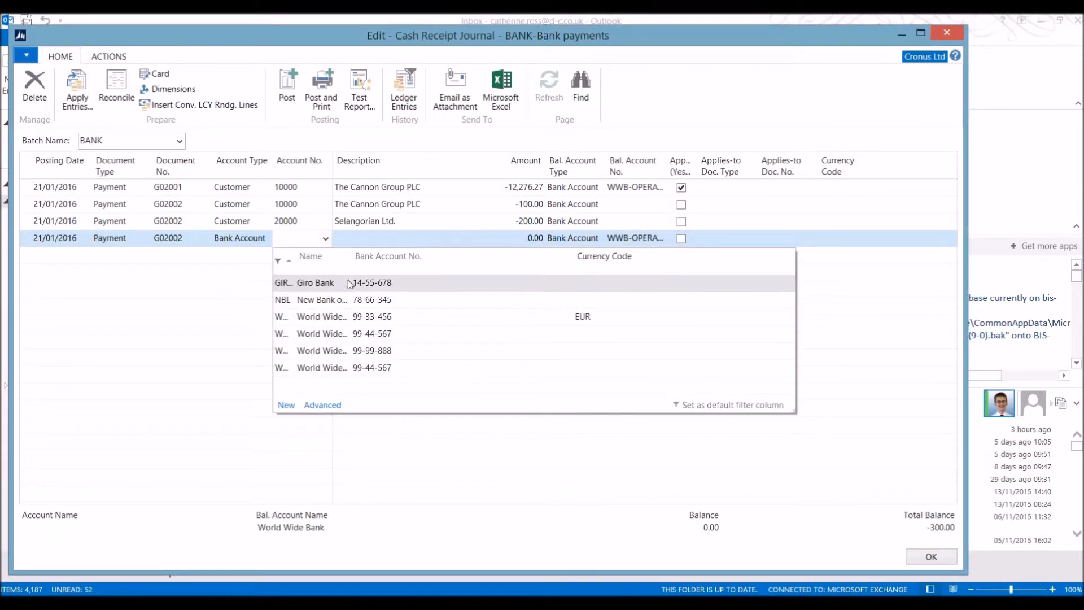
{"action": "left_click", "coordinate": [328, 351]}
{"action": "key", "text": "Tab"}
{"action": "key", "text": "Tab"}
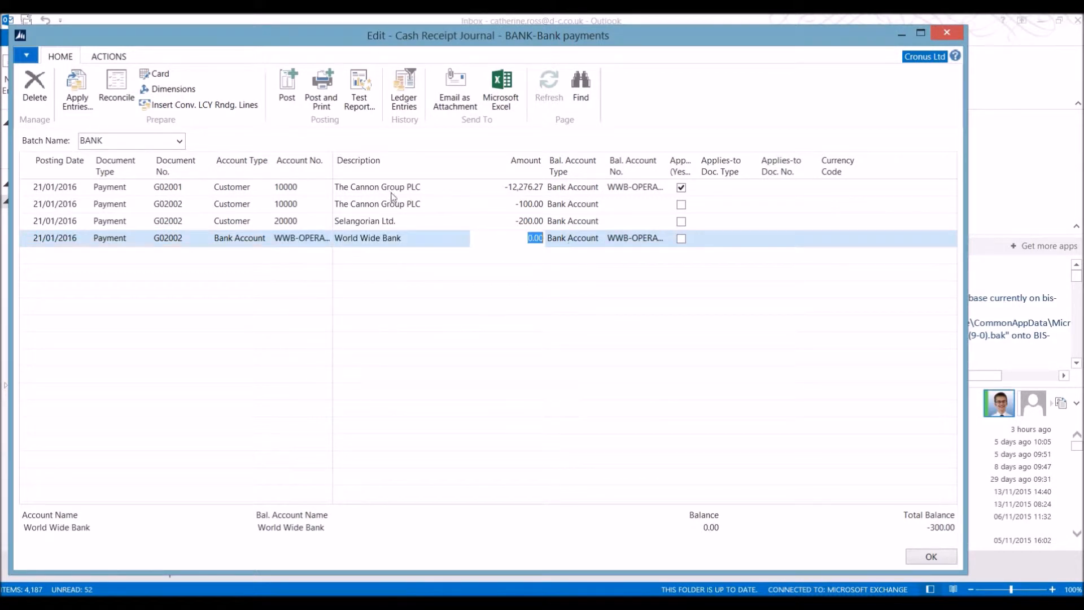
{"action": "type", "text": "300"}
{"action": "key", "text": "Tab"}
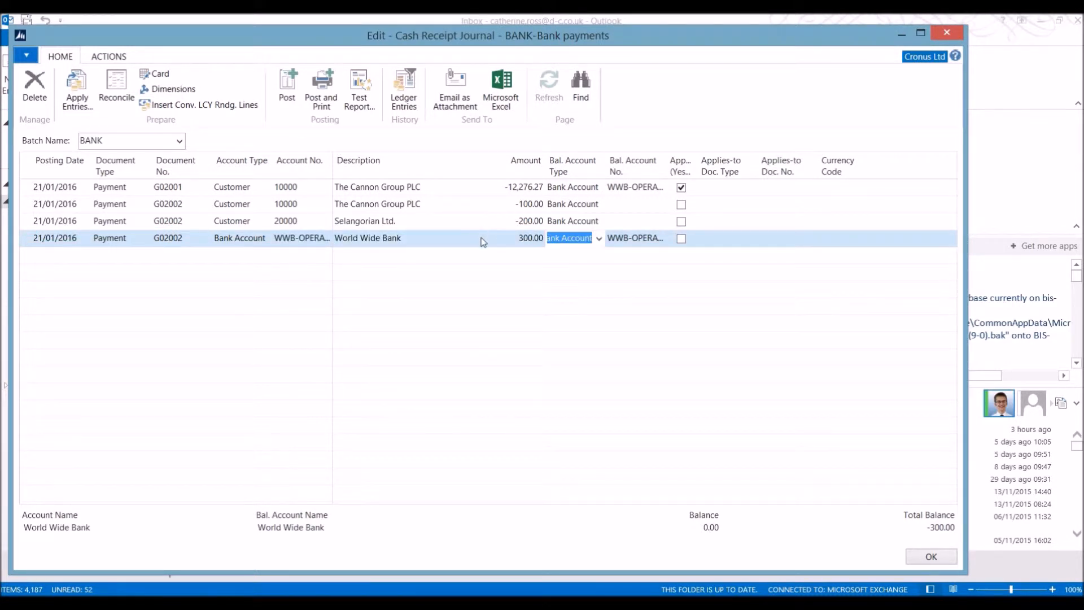
Clear the balancing account number on the World Wide Bank line and check the journal's reconciliation.
{"action": "key", "text": "Tab"}
{"action": "key", "text": "Delete"}
{"action": "key", "text": "Tab"}
{"action": "left_click", "coordinate": [429, 255]}
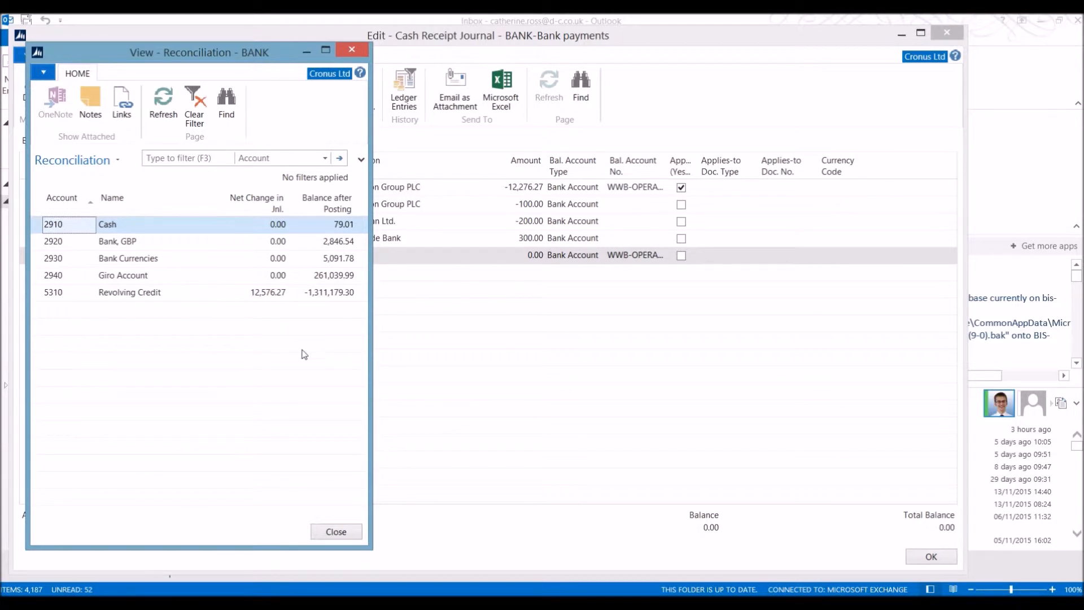
{"action": "key", "text": "Escape"}
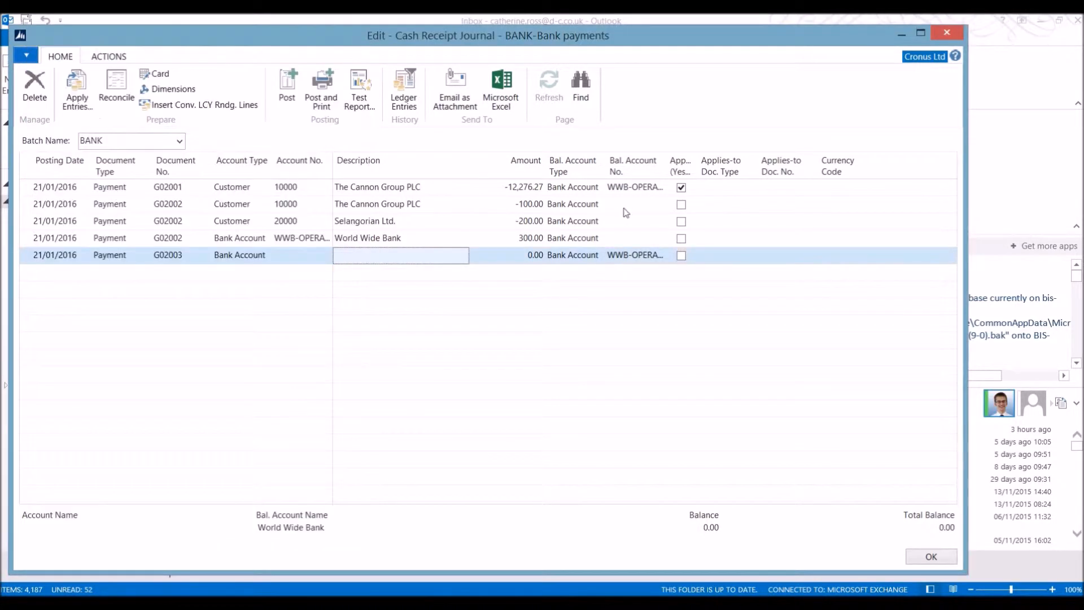
Post the cash receipt journal lines in the BANK batch.
{"action": "left_click", "coordinate": [425, 227]}
{"action": "left_click", "coordinate": [287, 85]}
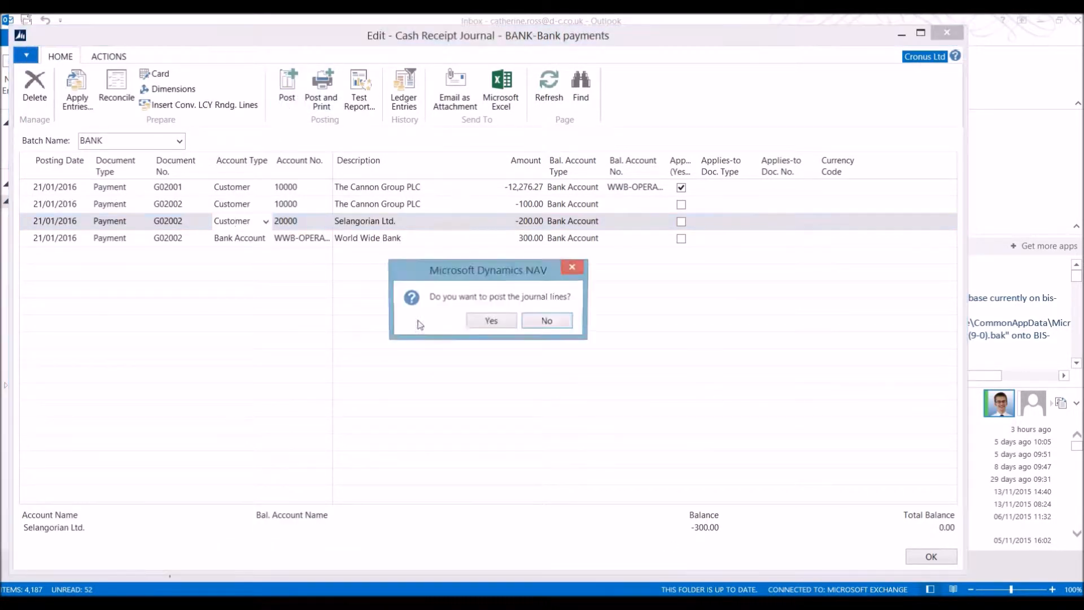
{"action": "left_click", "coordinate": [491, 320]}
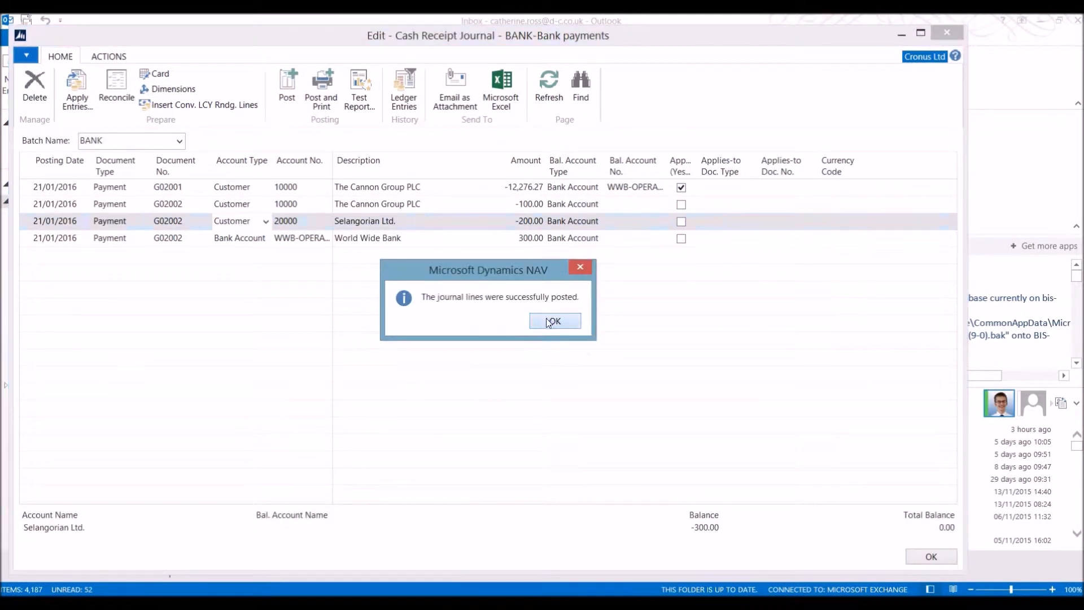
{"action": "left_click", "coordinate": [550, 320]}
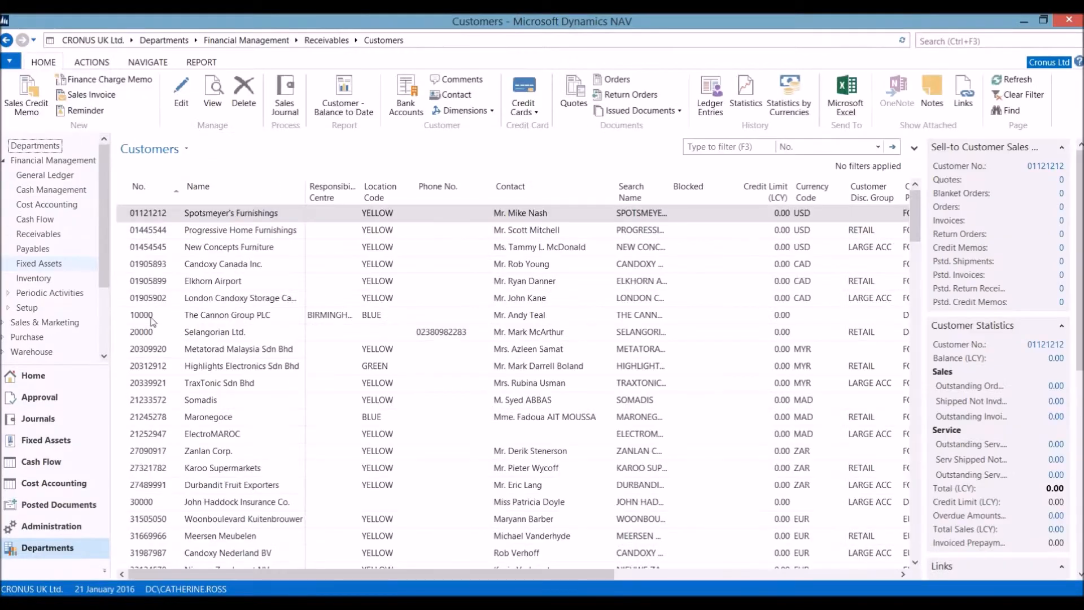
Open The Cannon Group PLC's customer ledger entries and examine the entries applied to payment G02001.
{"action": "left_click", "coordinate": [153, 320]}
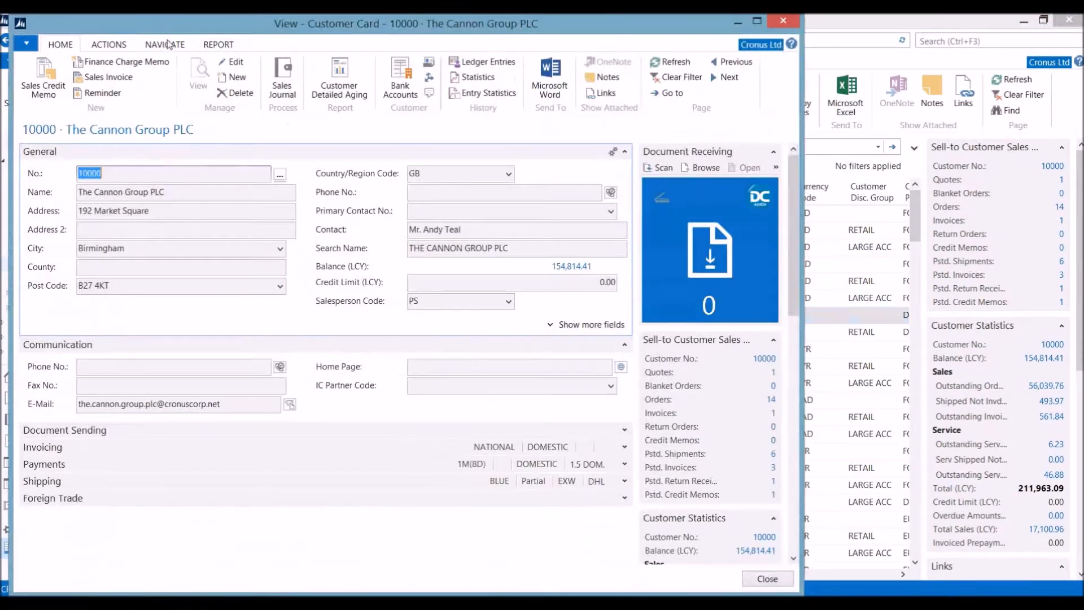
{"action": "left_click", "coordinate": [164, 45]}
{"action": "left_click", "coordinate": [200, 63]}
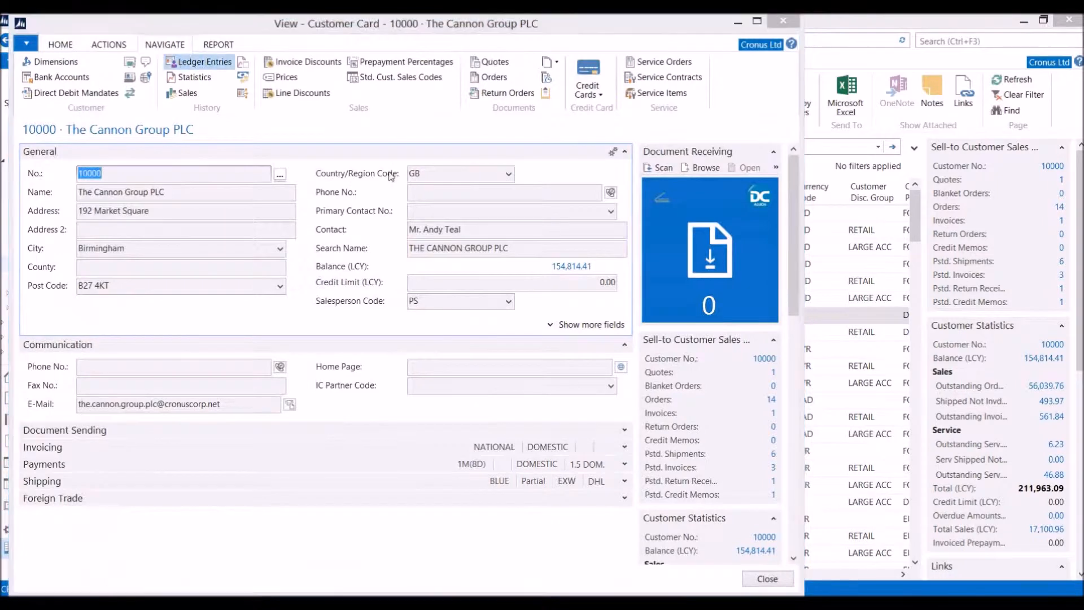
{"action": "left_click", "coordinate": [125, 416]}
{"action": "left_click", "coordinate": [505, 83]}
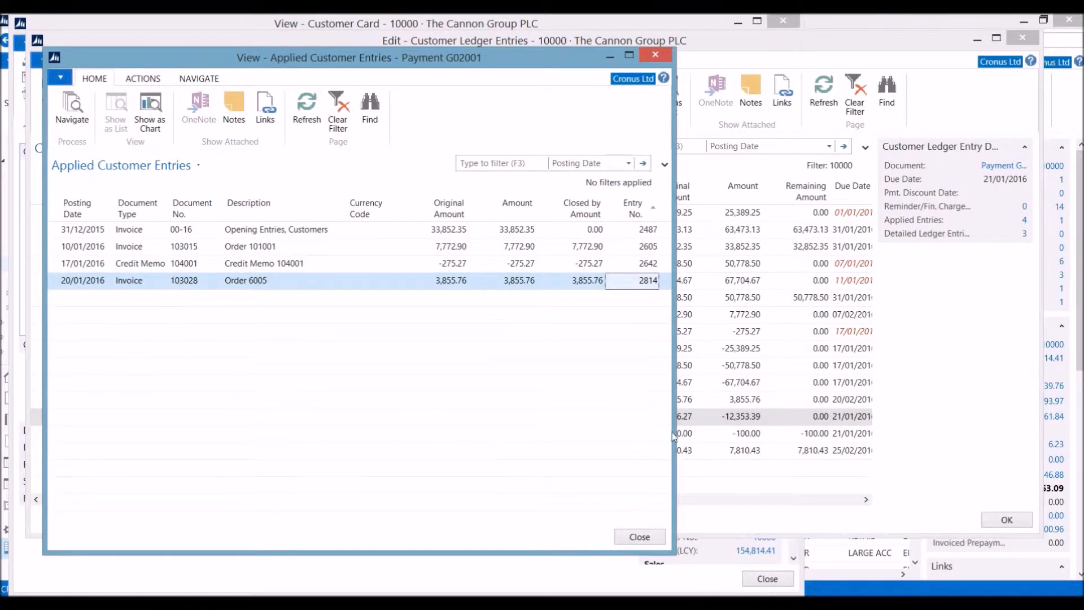
{"action": "key", "text": "Escape"}
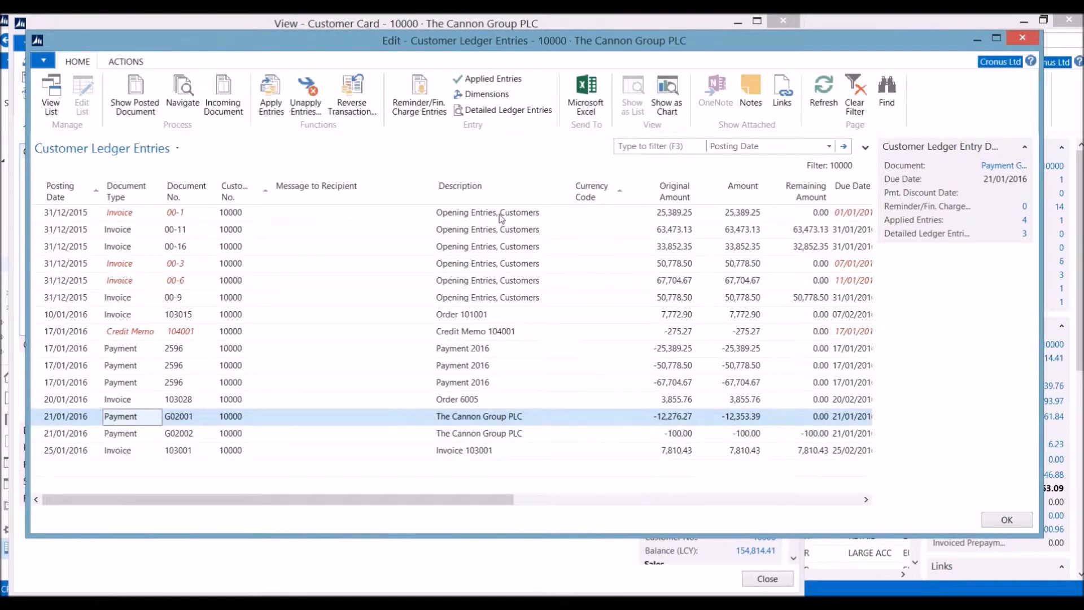
Check the applied entries of opening invoice 00-6 and of payment G02002.
{"action": "left_click", "coordinate": [741, 281]}
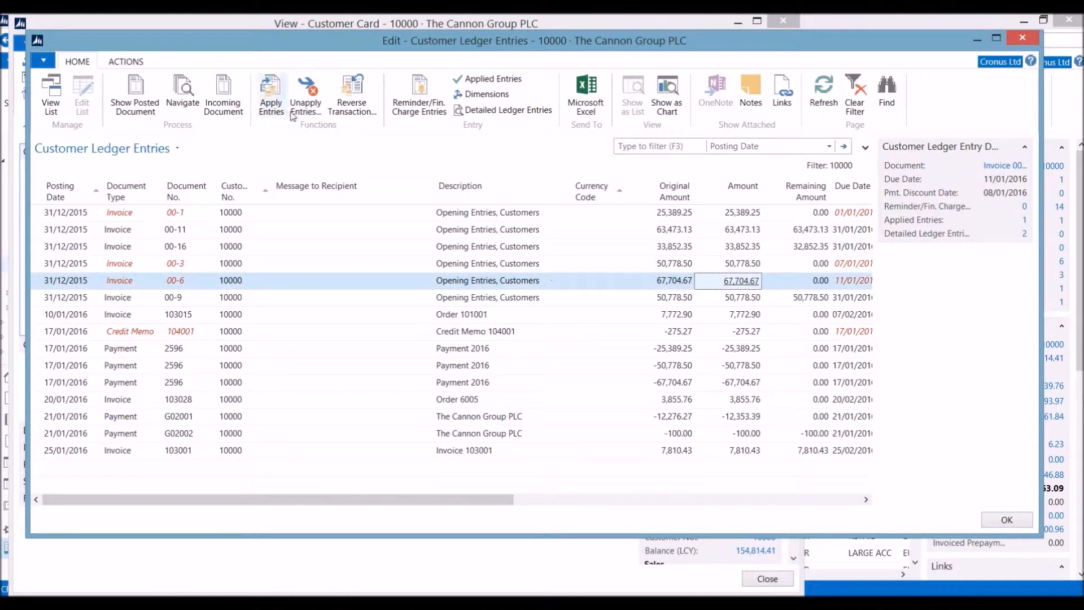
{"action": "left_click", "coordinate": [490, 80]}
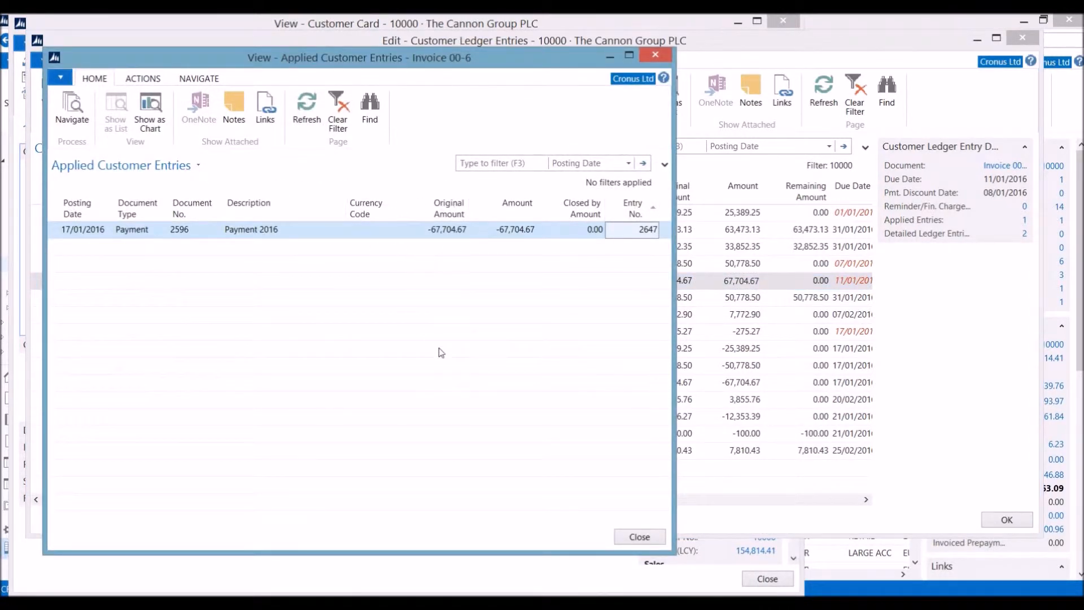
{"action": "key", "text": "Escape"}
{"action": "left_click", "coordinate": [635, 434]}
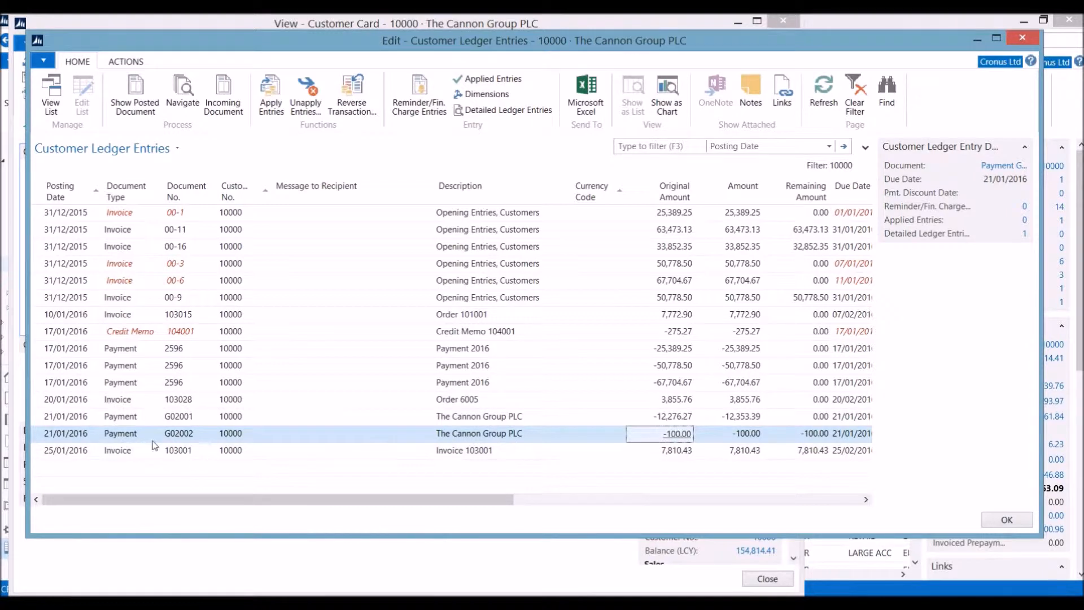
{"action": "left_click", "coordinate": [486, 79]}
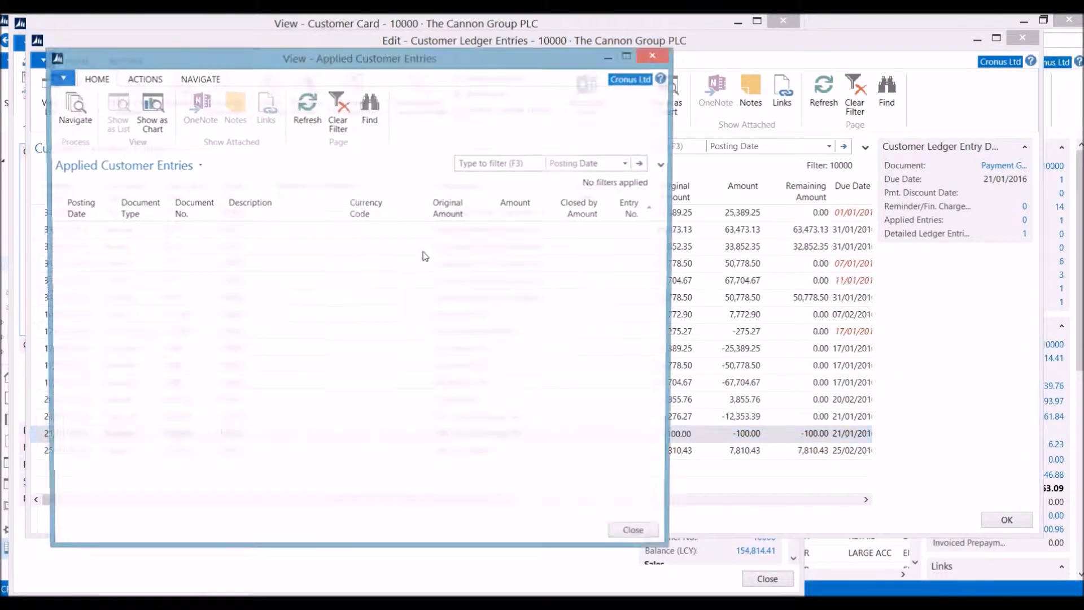
{"action": "key", "text": "Escape"}
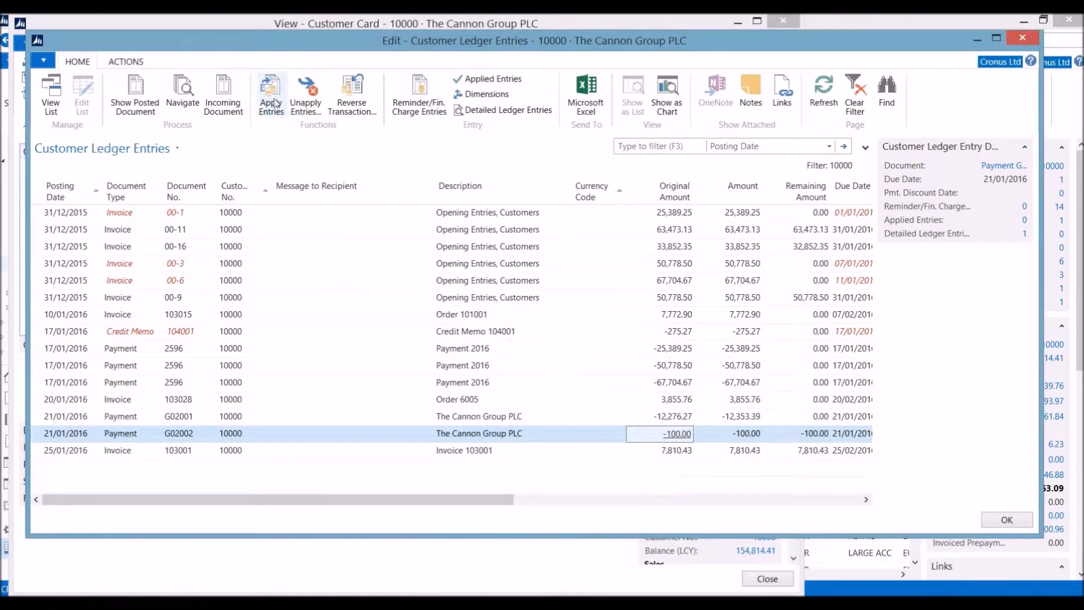
Set payment G02002 to apply 100 to opening invoice 00-11 and accept the application entries.
{"action": "left_click", "coordinate": [271, 93]}
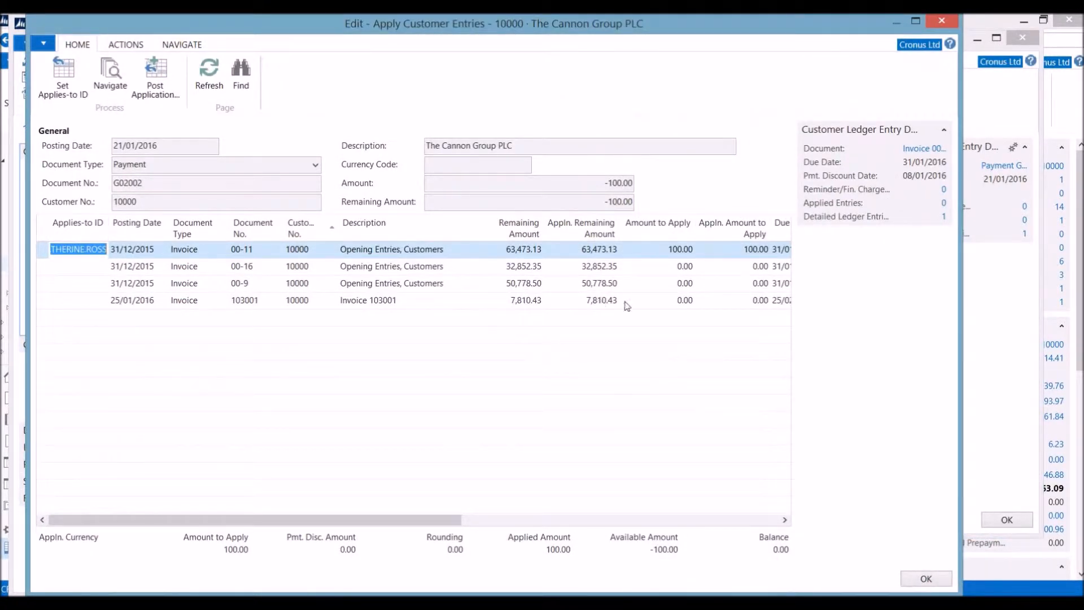
{"action": "left_click", "coordinate": [665, 301]}
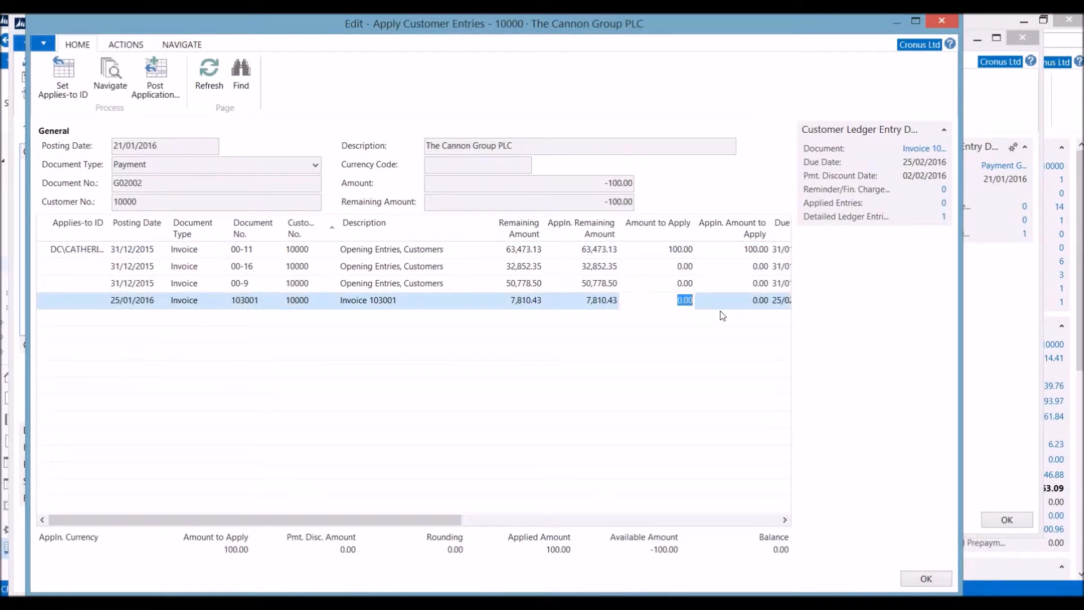
{"action": "type", "text": "100"}
{"action": "left_click", "coordinate": [63, 76]}
{"action": "left_click", "coordinate": [926, 578]}
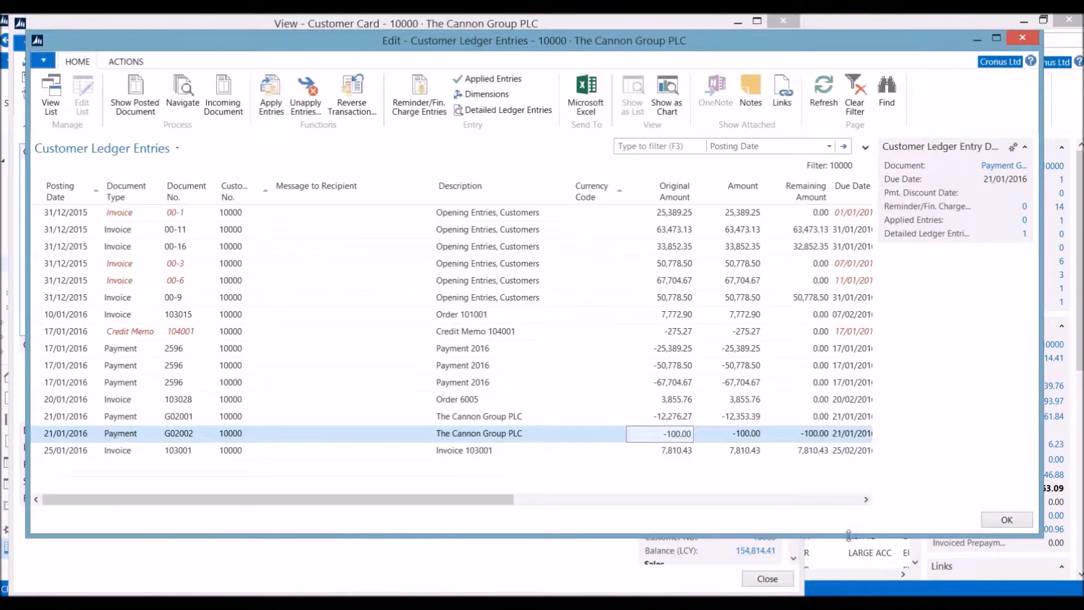
Post the application of payment G02002 to invoice 00-11 and view the payment's applied entries.
{"action": "key", "text": "shift+F11"}
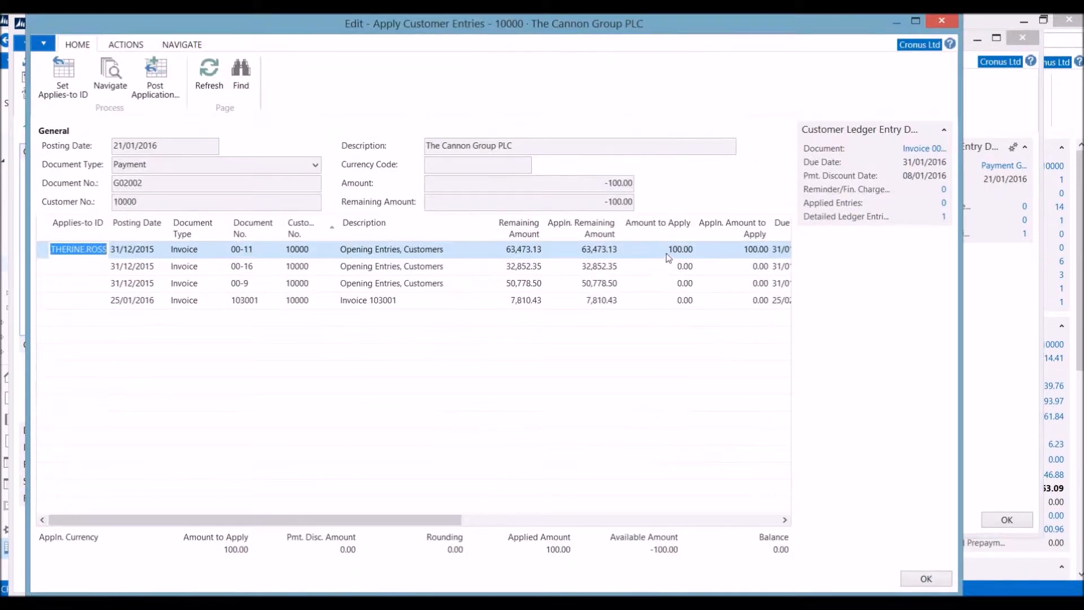
{"action": "left_click", "coordinate": [152, 85]}
{"action": "left_click", "coordinate": [560, 324]}
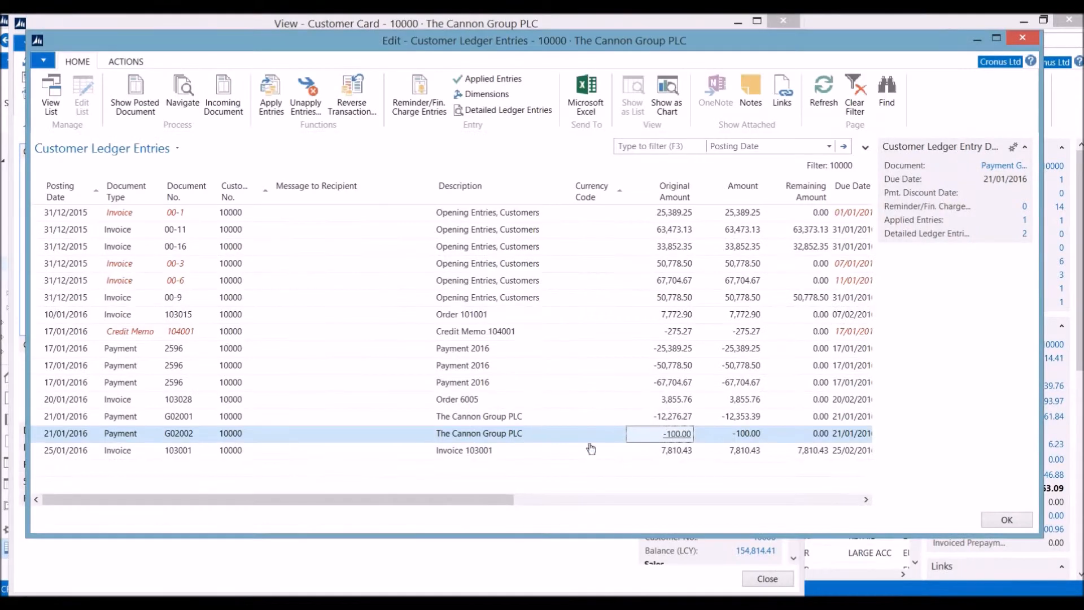
{"action": "left_click", "coordinate": [493, 79]}
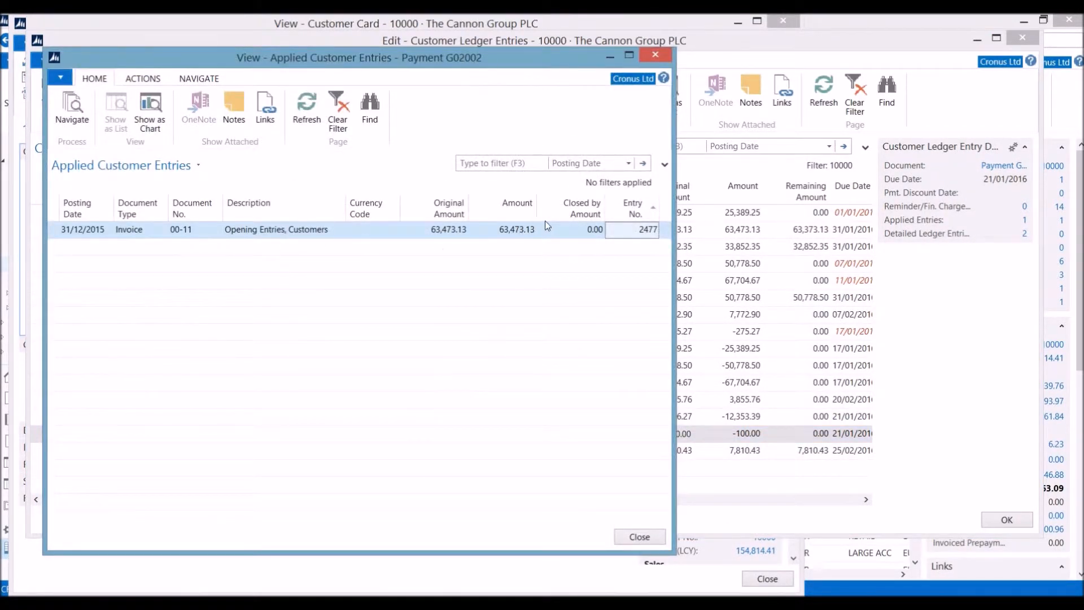
{"action": "key", "text": "Escape"}
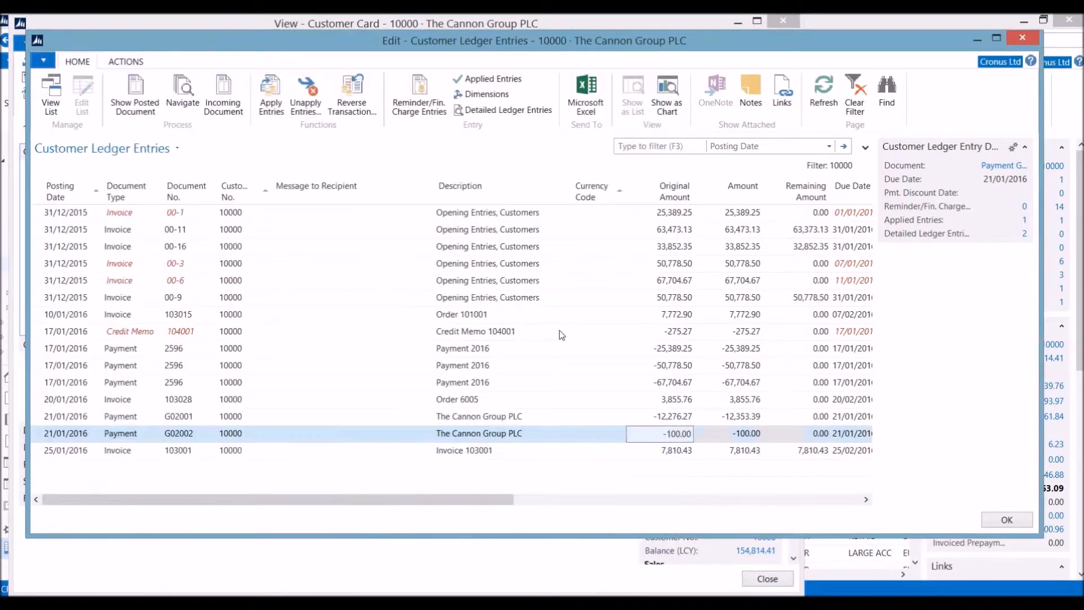
Open the unapply details for payment G02001 and examine its application lines.
{"action": "key", "text": "Up"}
{"action": "left_click", "coordinate": [306, 95]}
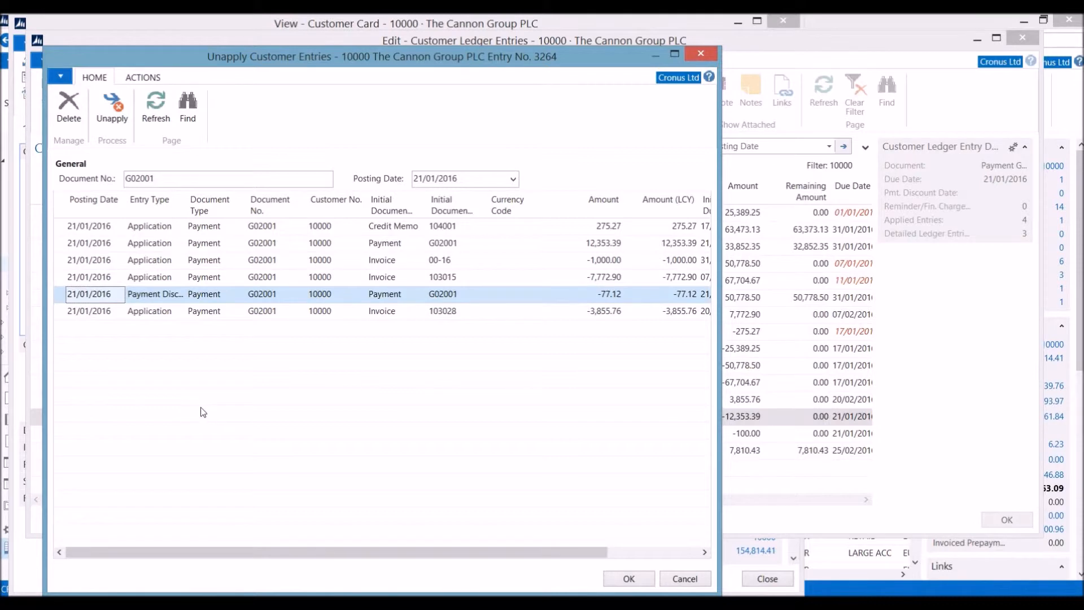
{"action": "left_click", "coordinate": [112, 106]}
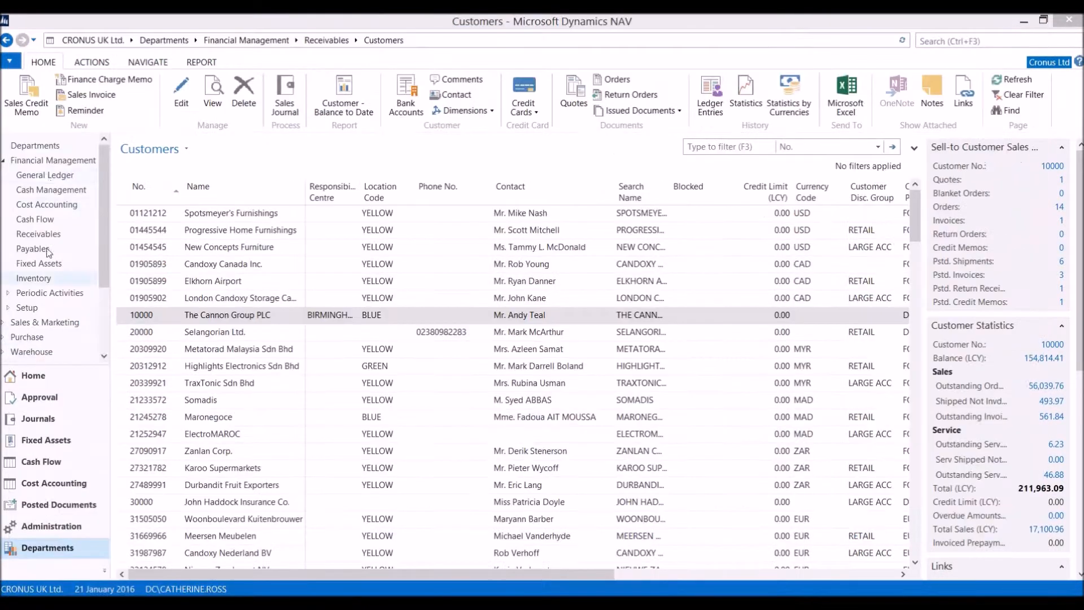
Preview the Aged Accounts Receivable report as of 31/01/2016, aged by posting date in 1M periods with details, and review both pages.
{"action": "left_click", "coordinate": [37, 234]}
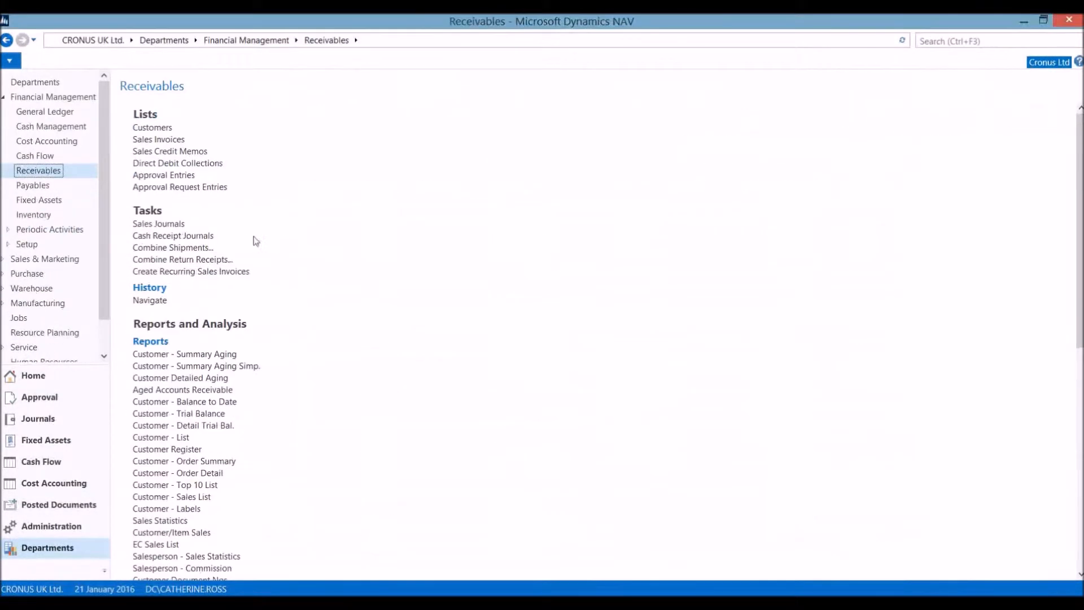
{"action": "left_click", "coordinate": [187, 391]}
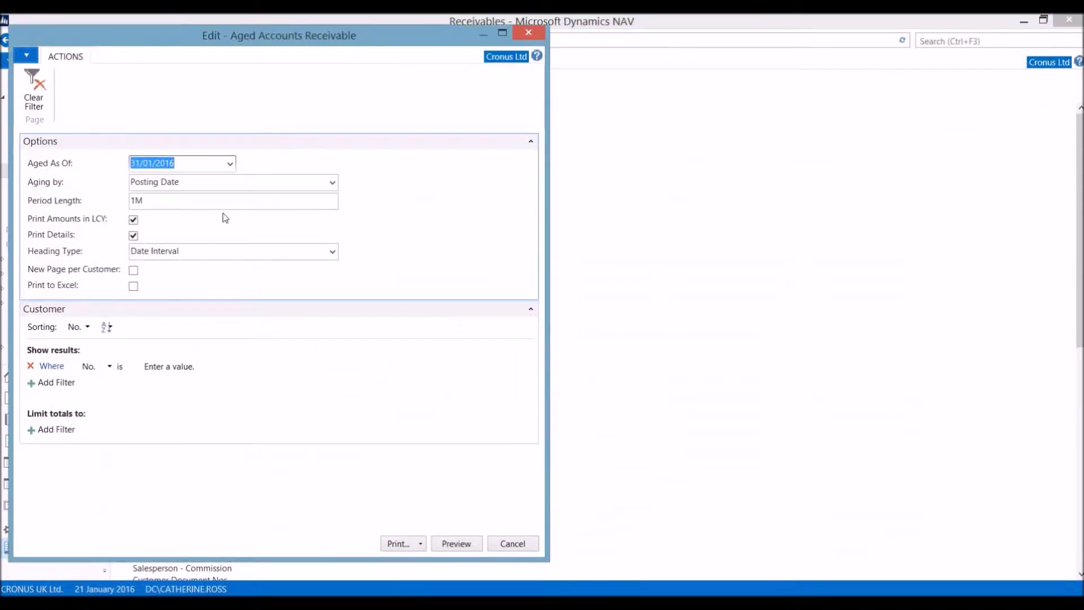
{"action": "left_click", "coordinate": [332, 182]}
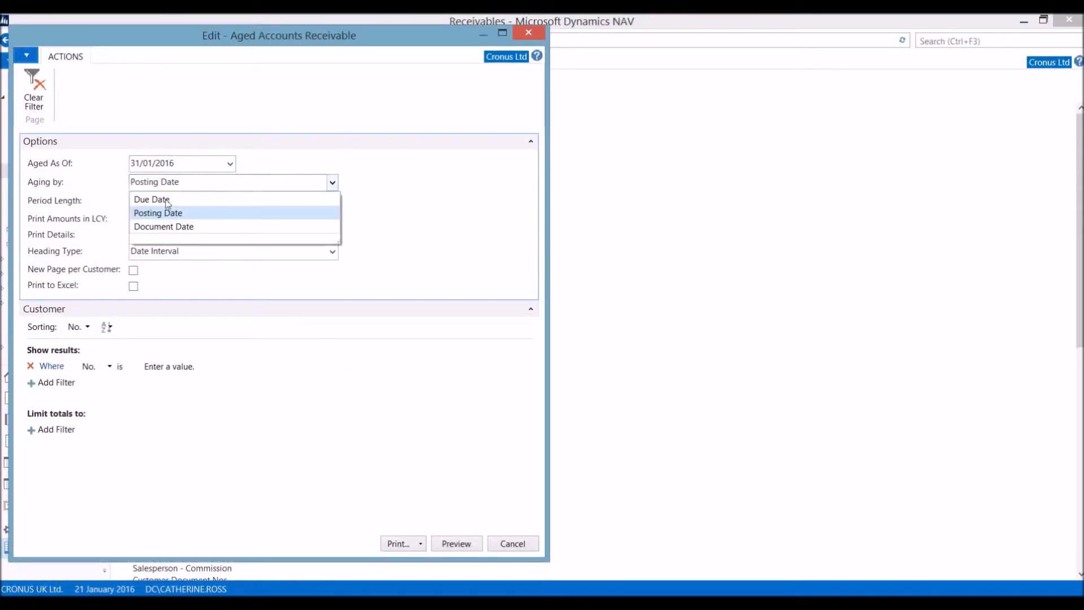
{"action": "left_click", "coordinate": [126, 201]}
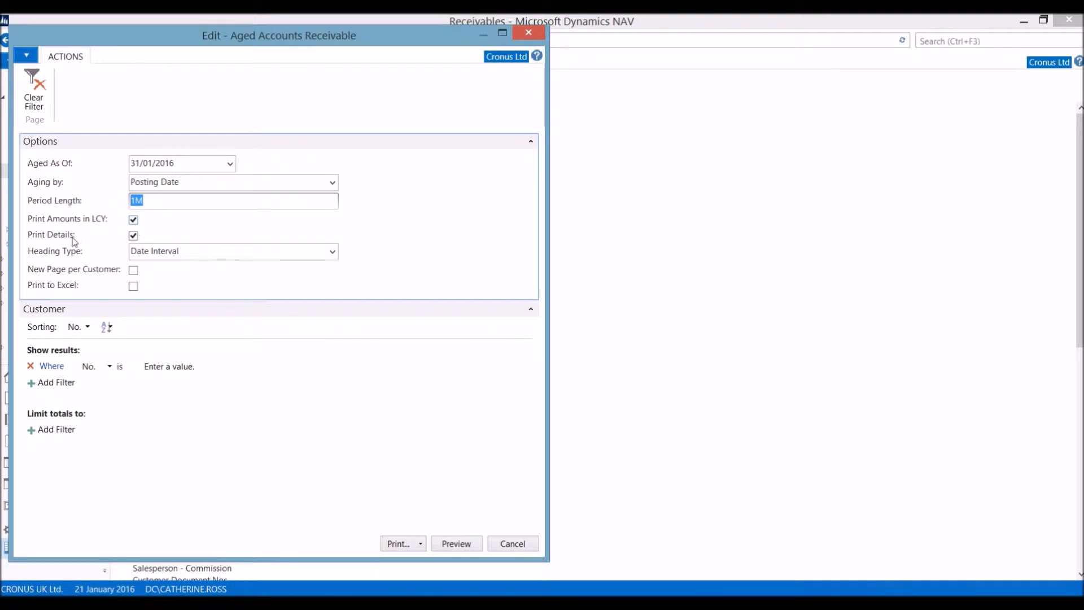
{"action": "left_click", "coordinate": [133, 247]}
{"action": "left_click", "coordinate": [446, 543]}
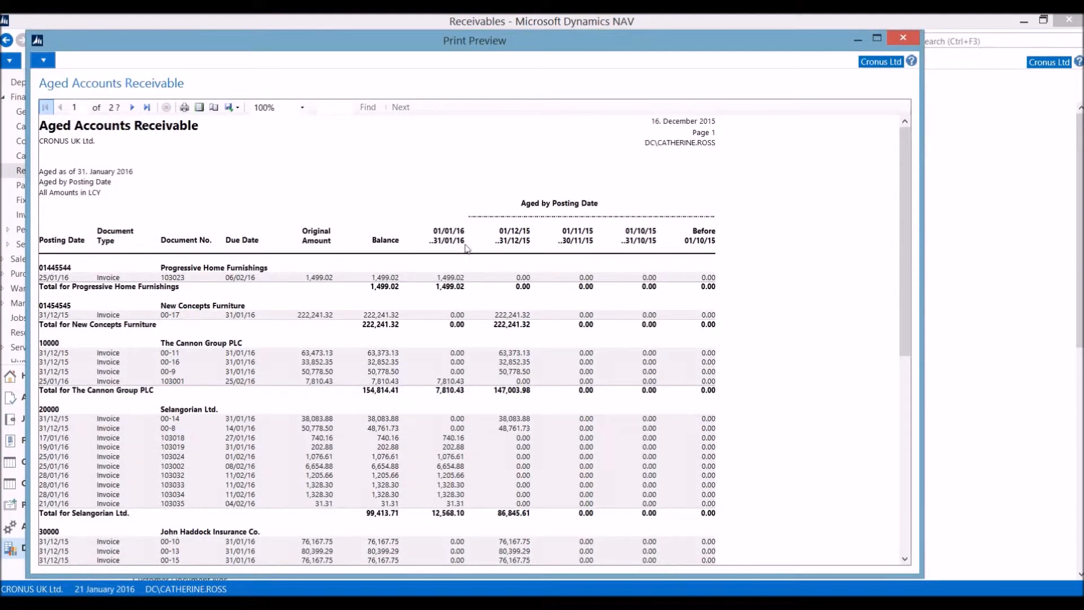
{"action": "scroll", "coordinate": [508, 401], "scroll_direction": "down", "scroll_amount": 15}
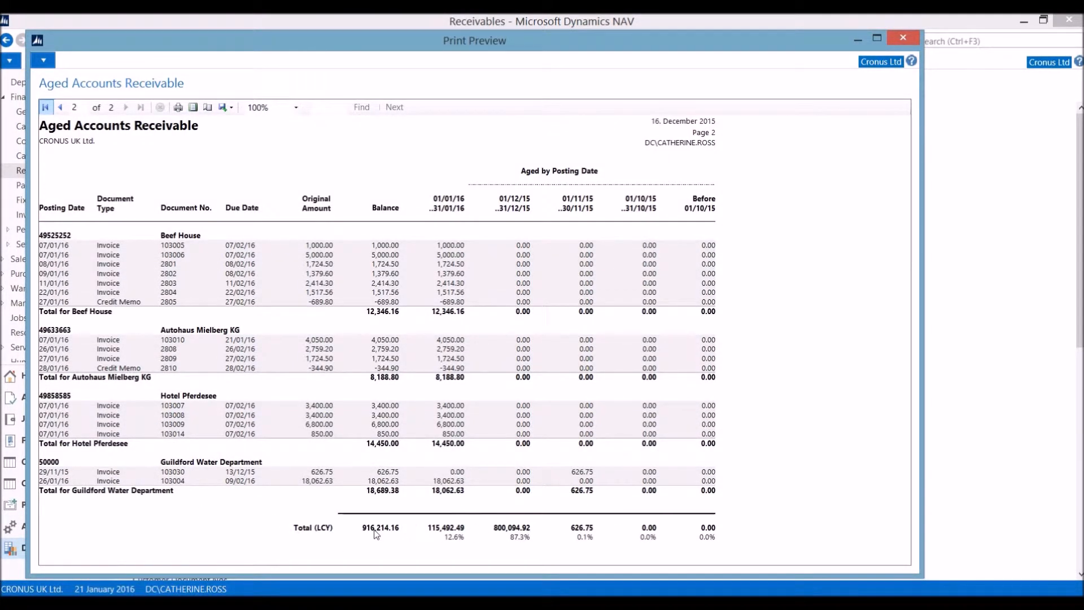
{"action": "key", "text": "Escape"}
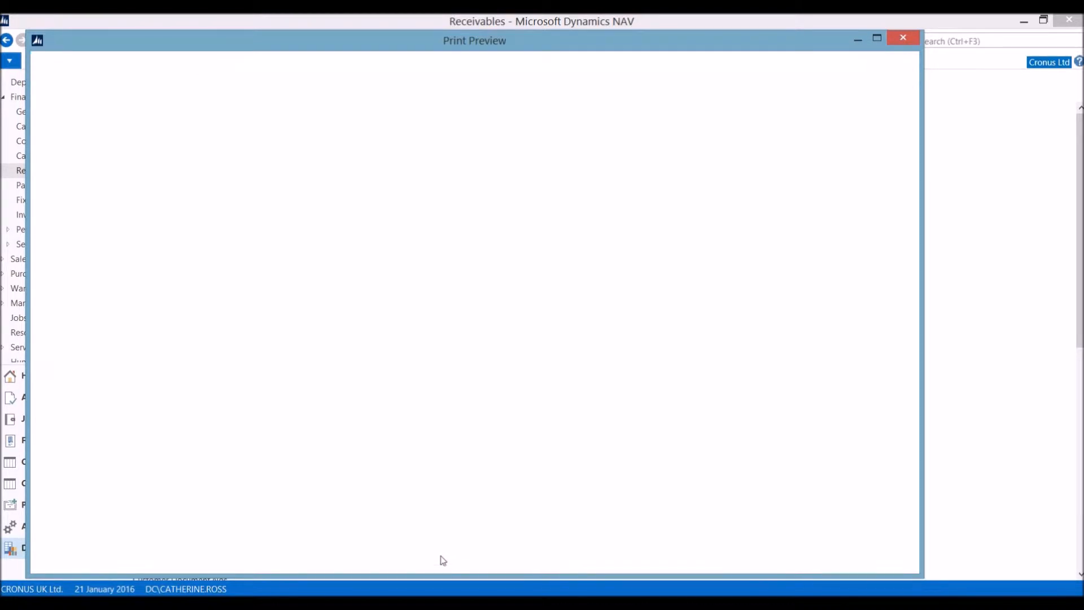
Preview the Aged Accounts Receivable report again with Print Details turned off.
{"action": "left_click", "coordinate": [204, 390]}
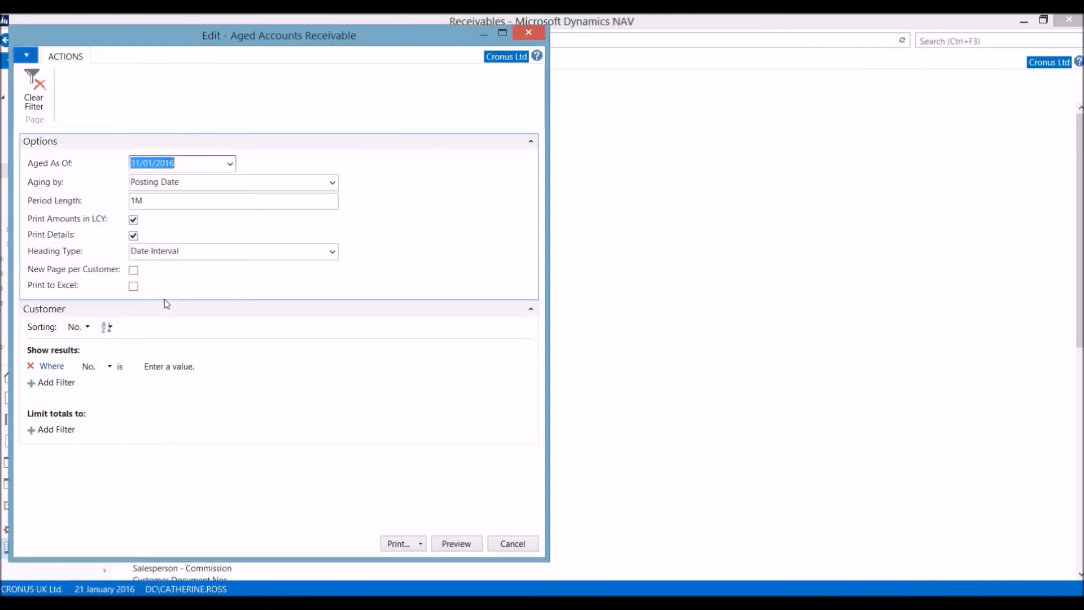
{"action": "left_click", "coordinate": [133, 235]}
{"action": "left_click", "coordinate": [452, 543]}
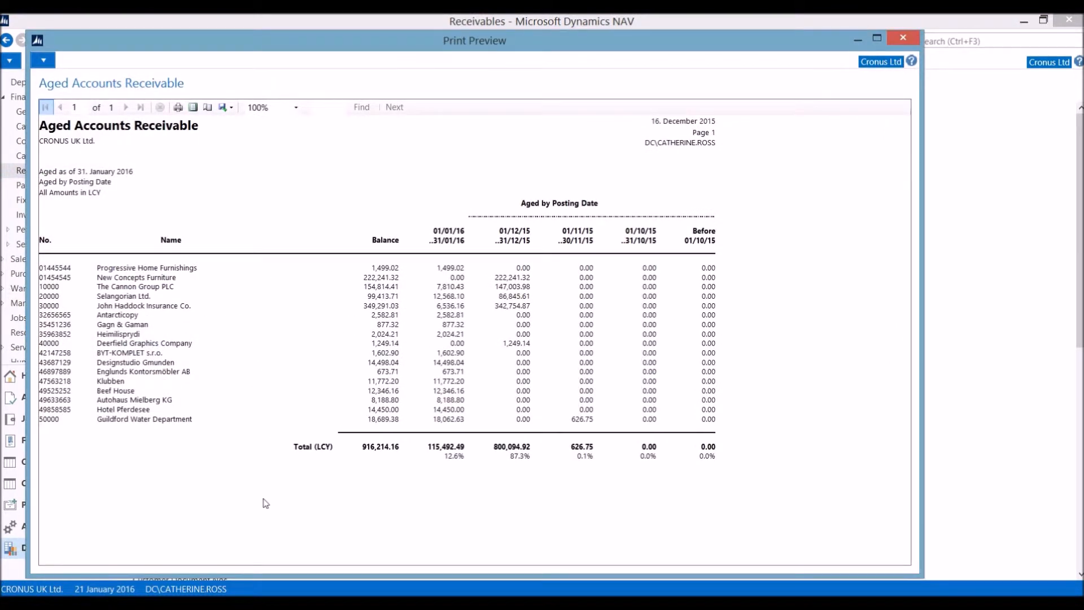
{"action": "key", "text": "Escape"}
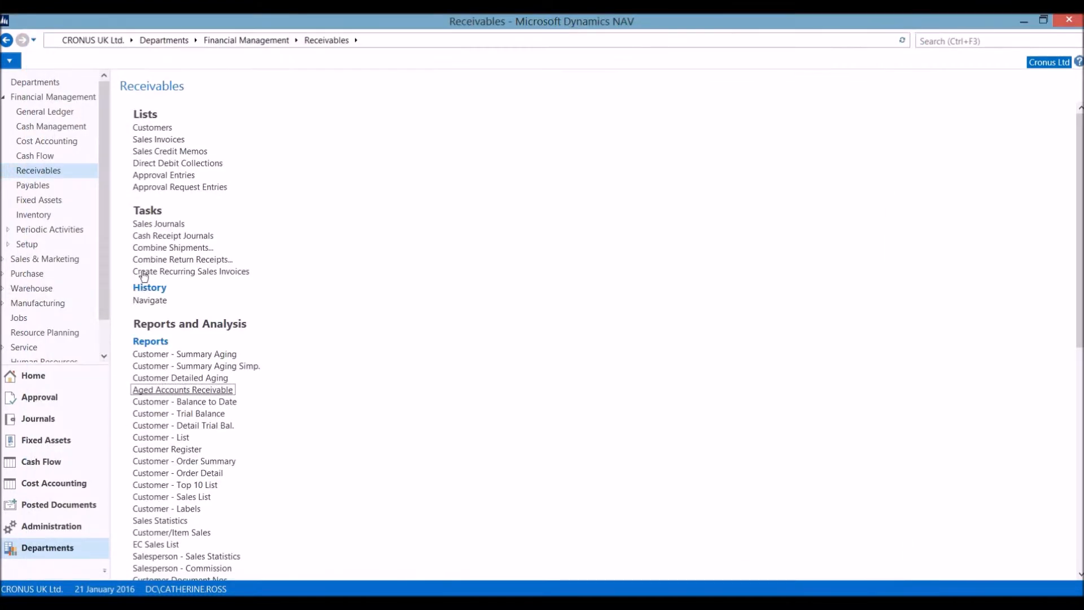
Preview the Aged Accounts Receivable report filtered on an additional customer field, with Print Amounts in LCY turned off.
{"action": "left_click", "coordinate": [151, 391]}
{"action": "left_click", "coordinate": [113, 366]}
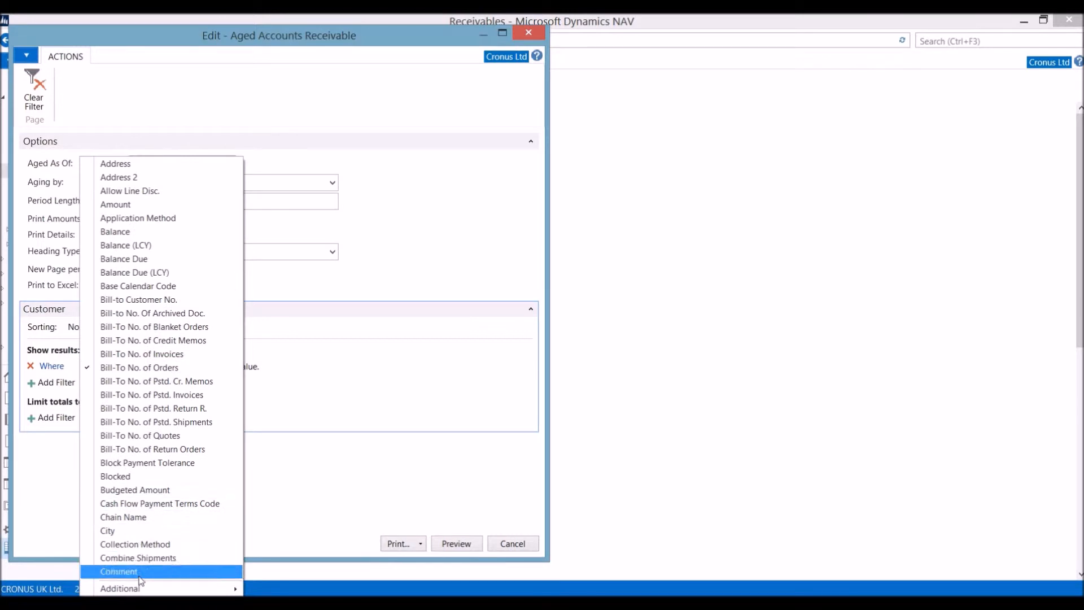
{"action": "mouse_move", "coordinate": [146, 588]}
{"action": "left_click", "coordinate": [294, 162]}
{"action": "left_click", "coordinate": [212, 367]}
{"action": "left_click", "coordinate": [284, 367]}
{"action": "scroll", "coordinate": [232, 451], "scroll_direction": "down", "scroll_amount": 2}
{"action": "left_click", "coordinate": [232, 472]}
{"action": "key", "text": "Return"}
{"action": "left_click", "coordinate": [134, 220]}
{"action": "left_click", "coordinate": [456, 543]}
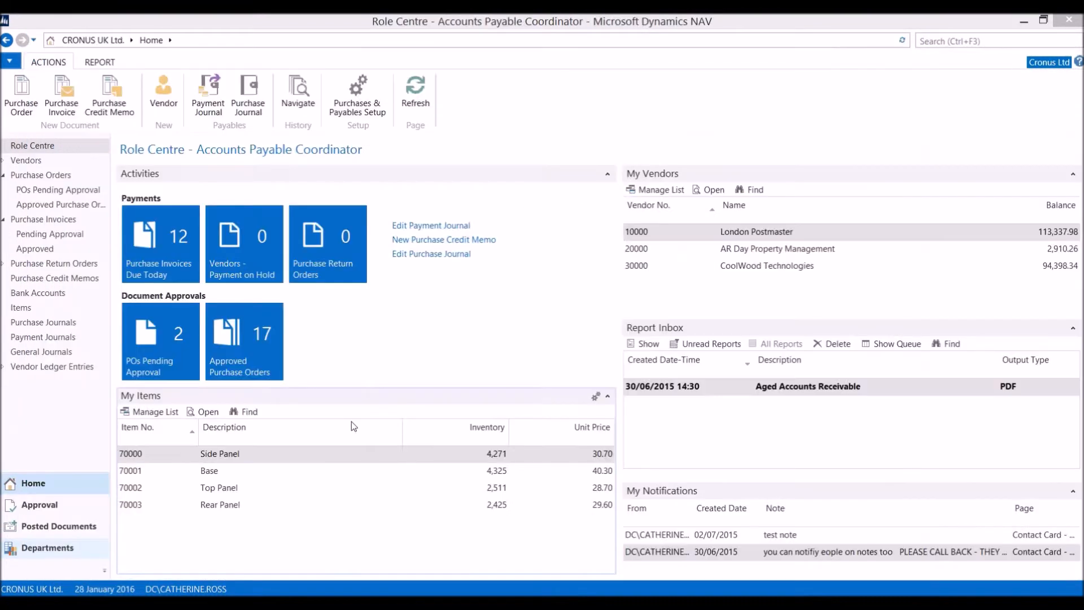
Open the BANK payment journal batch for bank payments in a maximised window.
{"action": "left_click", "coordinate": [43, 337]}
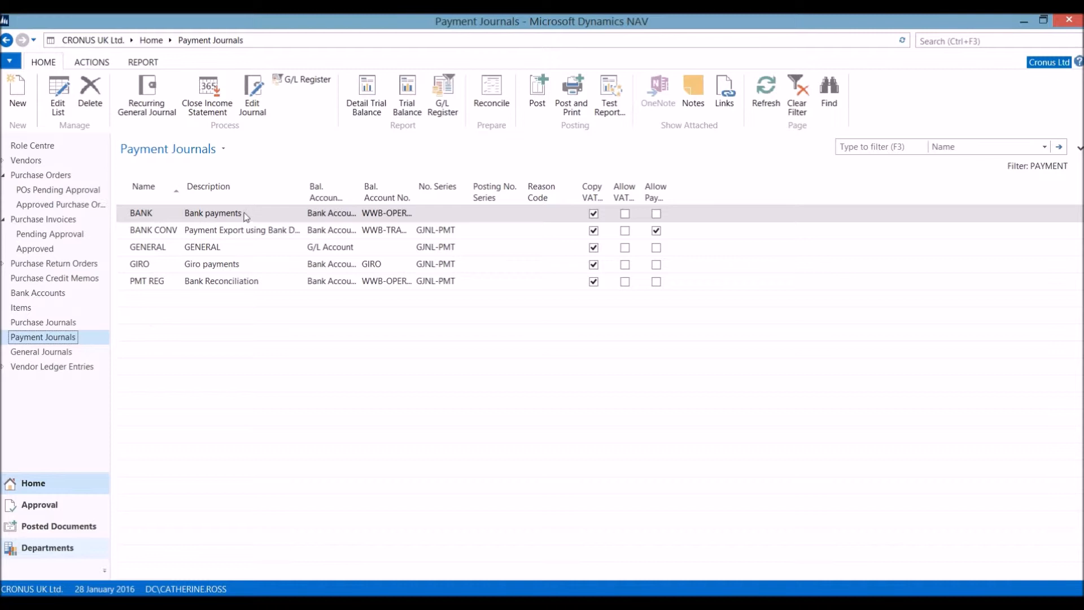
{"action": "right_click", "coordinate": [191, 217]}
{"action": "double_click", "coordinate": [155, 215]}
{"action": "left_click", "coordinate": [981, 32]}
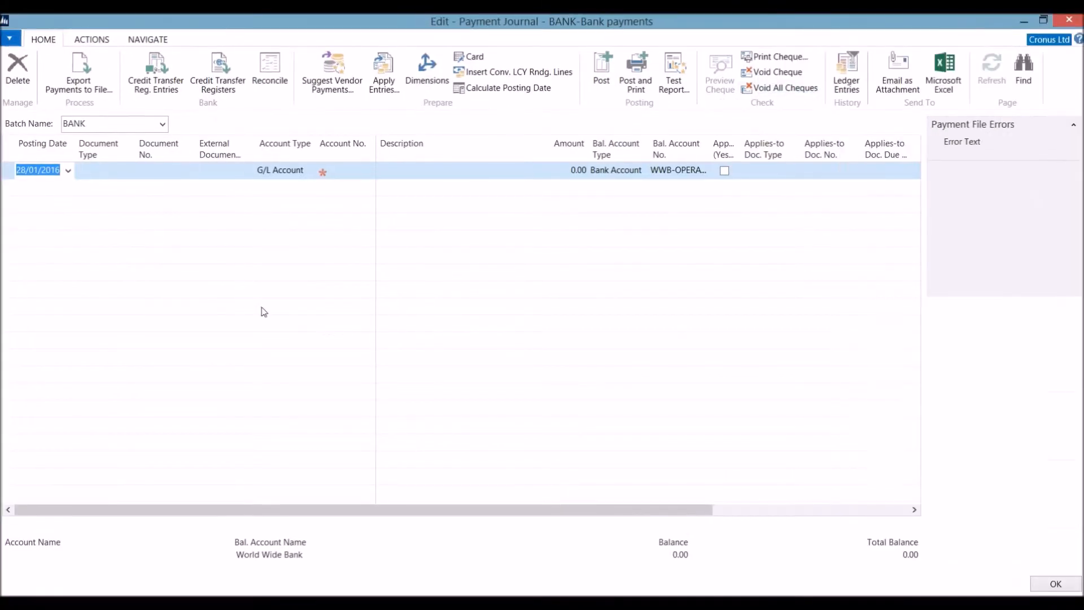
Suggest vendor payments up to 31/01/2016, posted 31/01/2016, with starting document number JNL100, balancing account WWB-GBP and a blank currency code filter.
{"action": "left_click", "coordinate": [333, 95]}
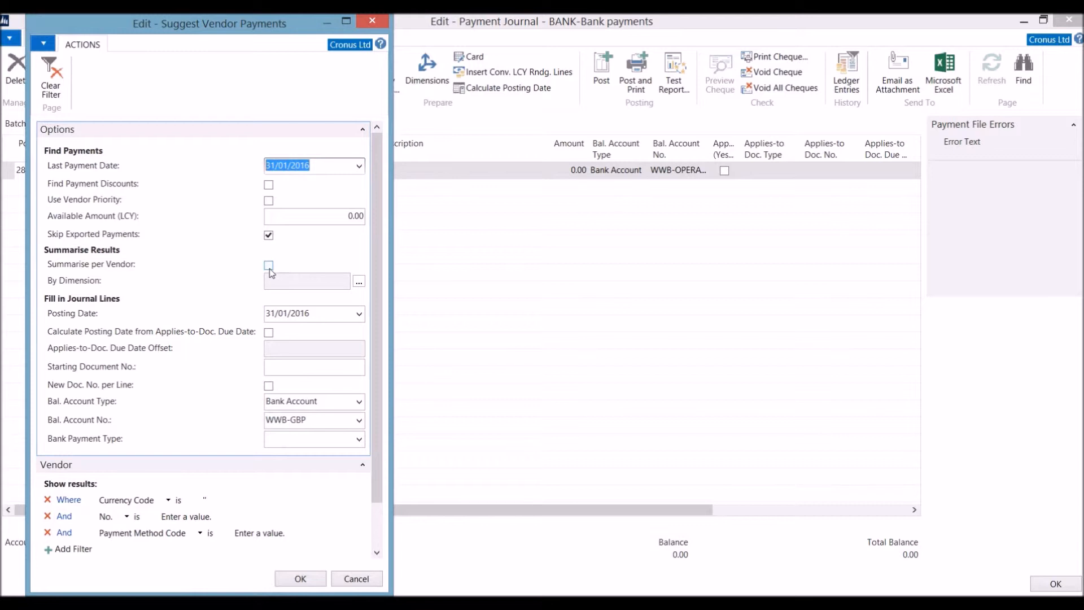
{"action": "left_click", "coordinate": [240, 316]}
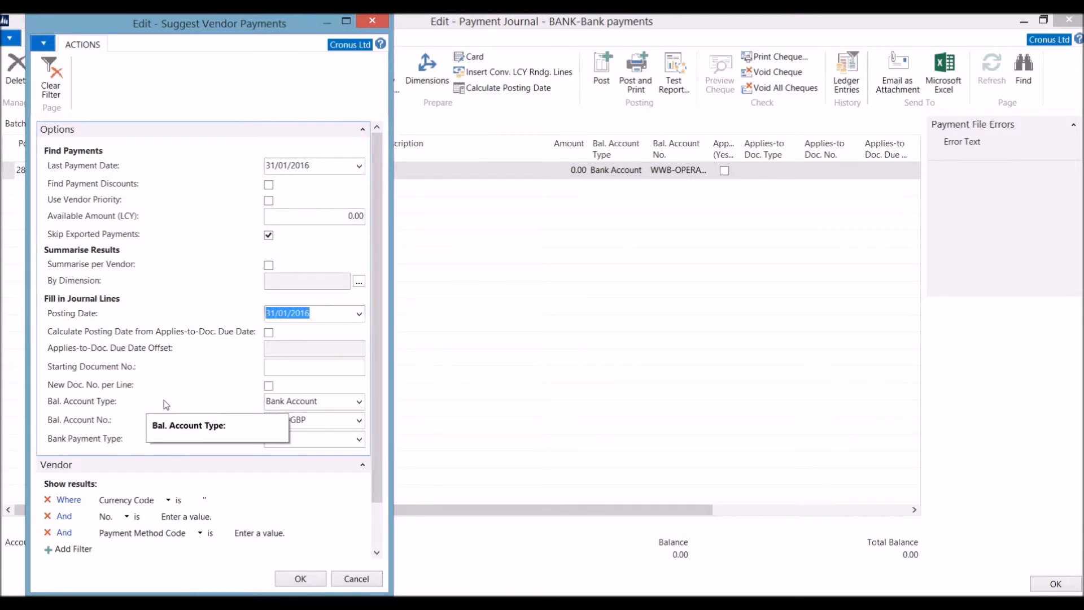
{"action": "left_click", "coordinate": [293, 367]}
{"action": "type", "text": "jnl100"}
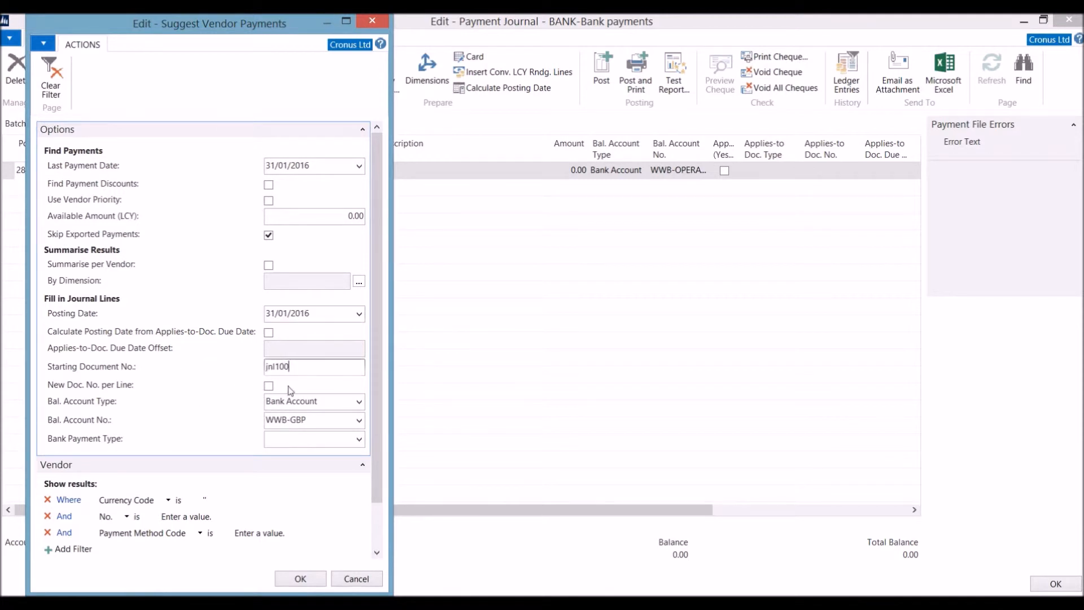
{"action": "left_click", "coordinate": [325, 419]}
{"action": "left_click", "coordinate": [218, 503]}
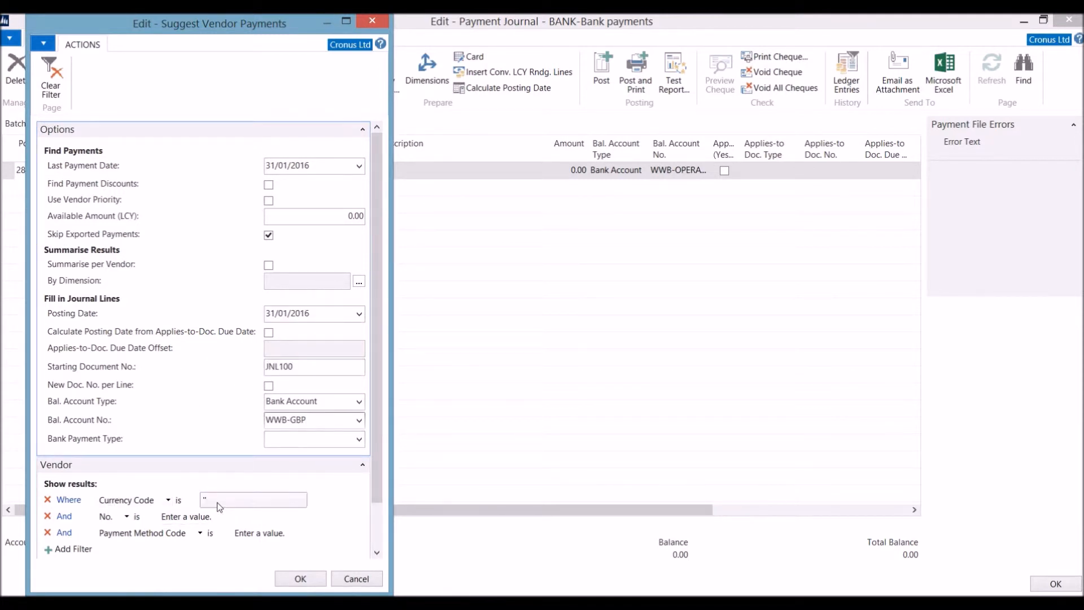
{"action": "type", "text": "''"}
{"action": "left_click", "coordinate": [249, 540]}
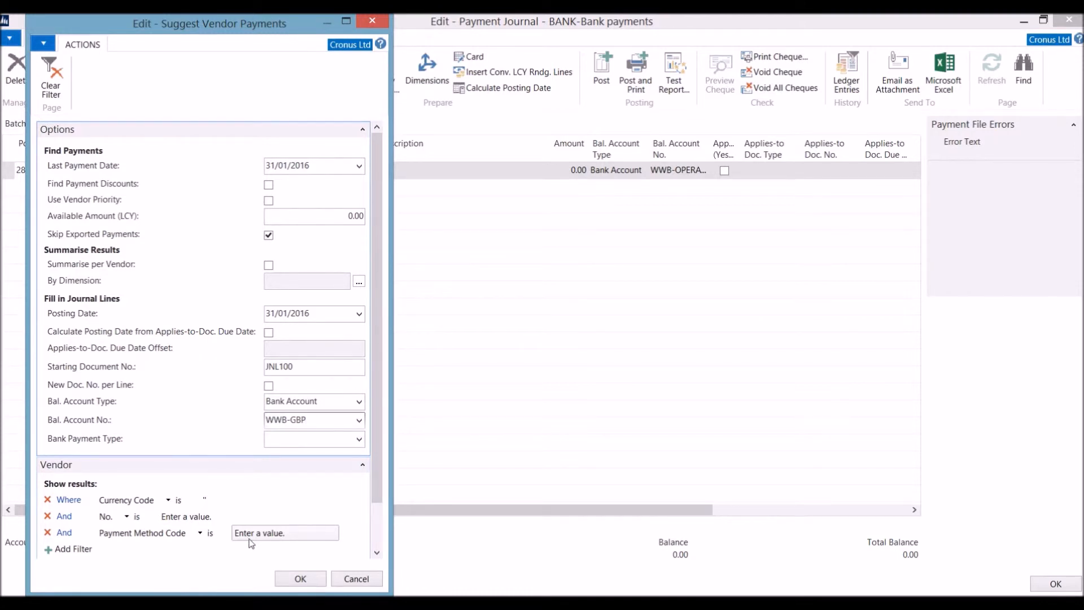
{"action": "left_click", "coordinate": [297, 582]}
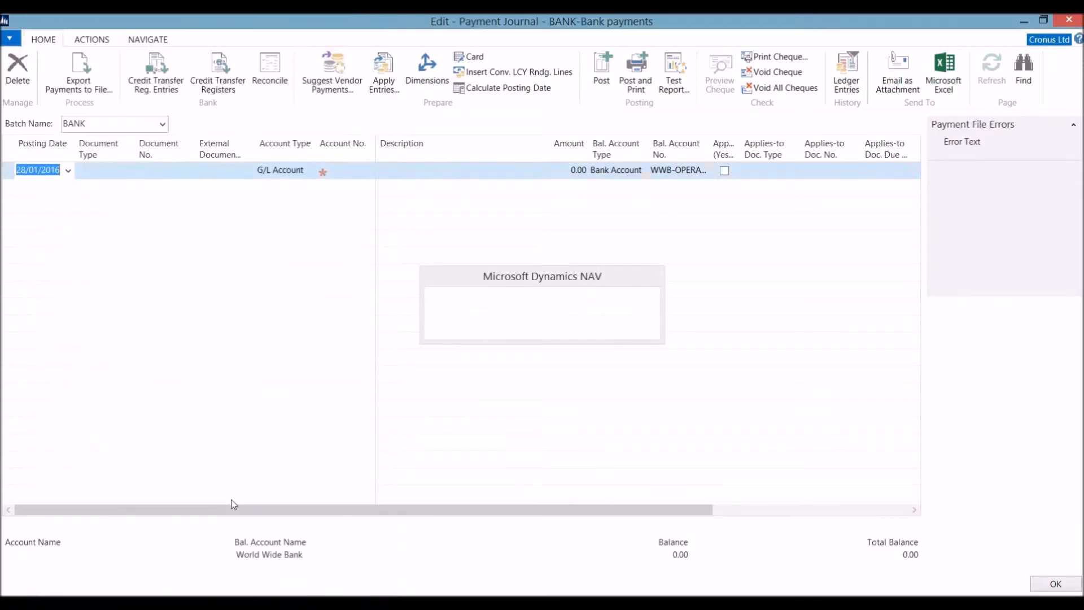
{"action": "left_click", "coordinate": [657, 328]}
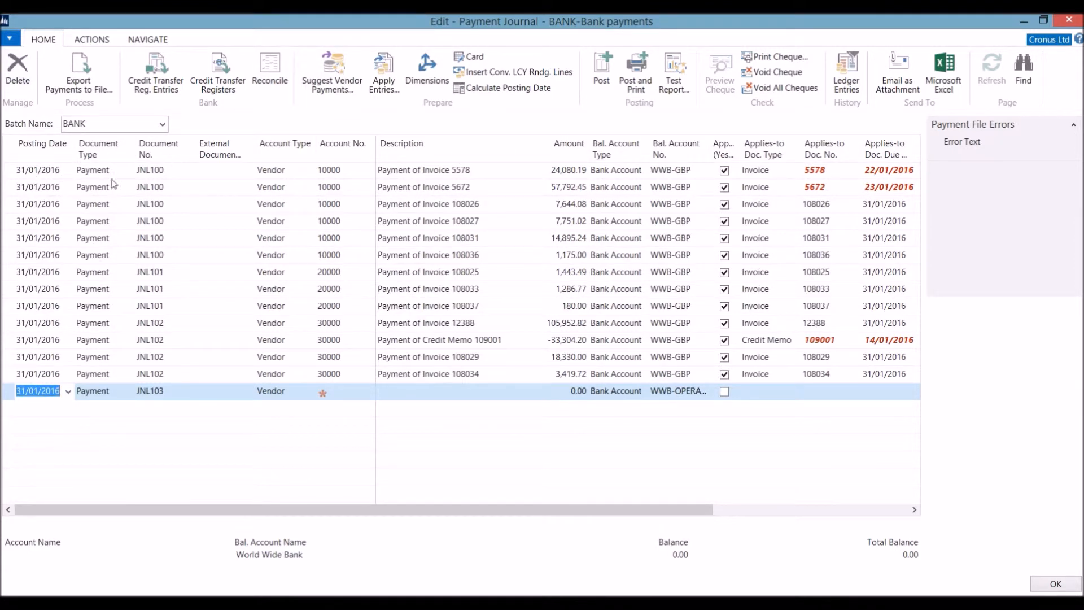
Delete the suggested payment lines for invoices 5672 and 108031 and for credit memo 109001.
{"action": "left_click_drag", "start_coordinate": [6, 170], "coordinate": [4, 260]}
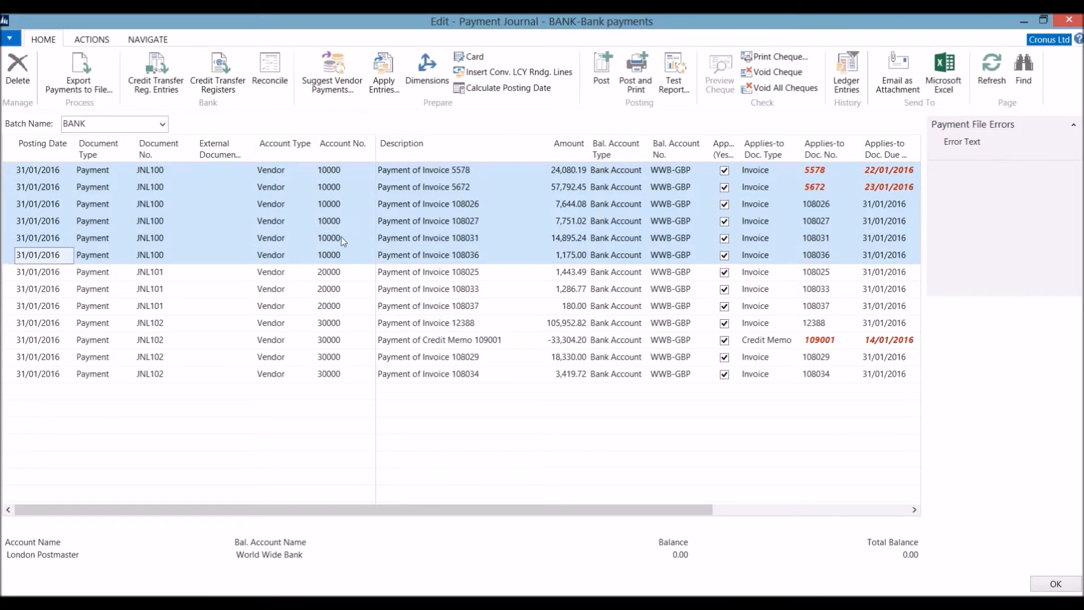
{"action": "left_click", "coordinate": [8, 192]}
{"action": "left_click", "coordinate": [17, 71]}
{"action": "left_click", "coordinate": [565, 325]}
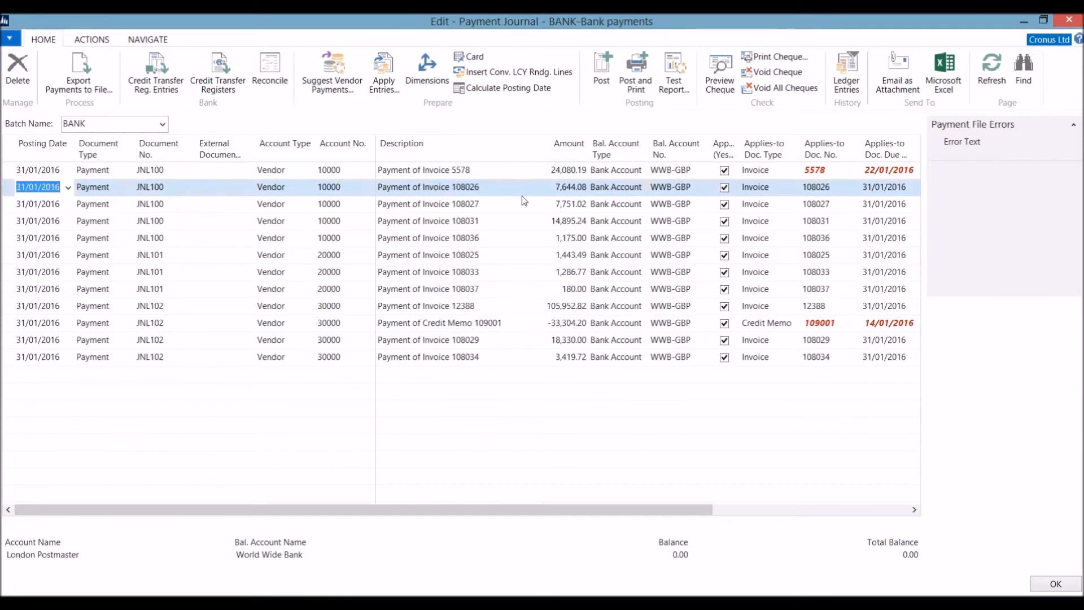
{"action": "left_click", "coordinate": [531, 224]}
{"action": "left_click", "coordinate": [18, 71]}
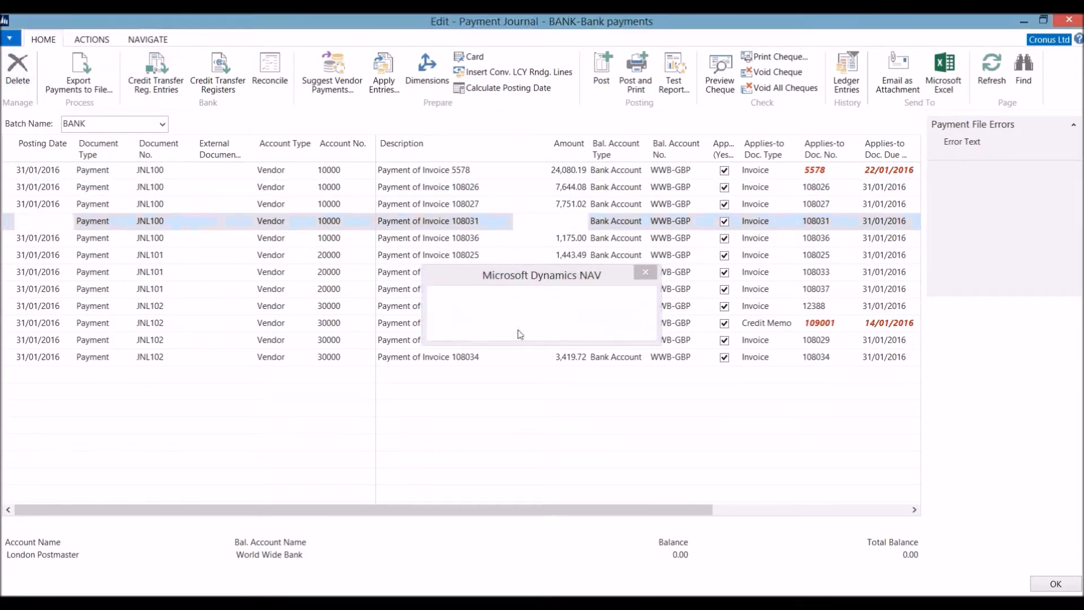
{"action": "key", "text": "Return"}
{"action": "left_click", "coordinate": [618, 308]}
{"action": "left_click", "coordinate": [17, 71]}
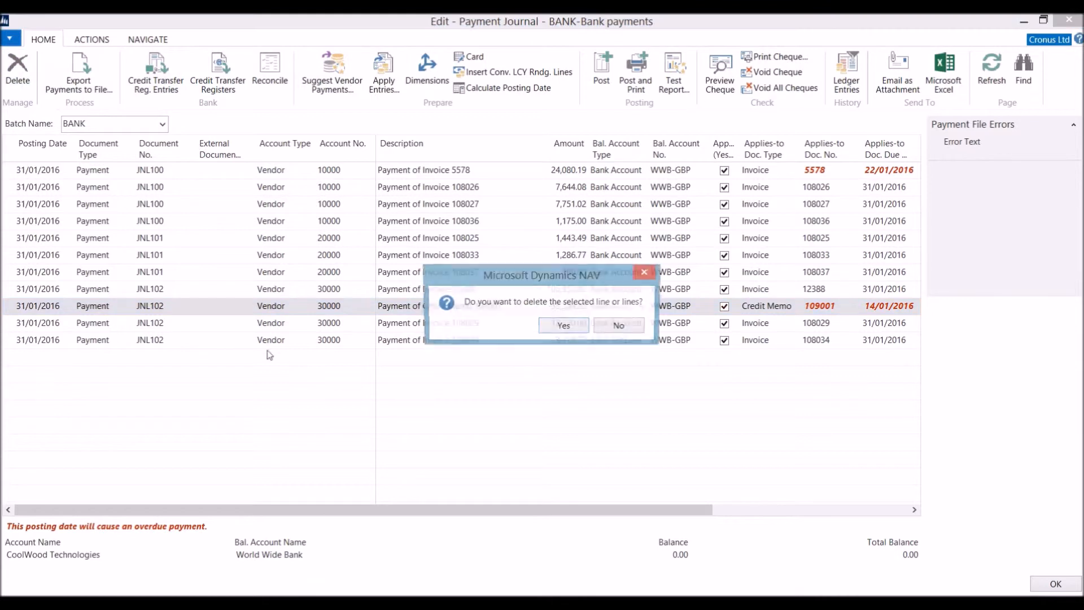
{"action": "left_click", "coordinate": [573, 329]}
{"action": "left_click", "coordinate": [119, 41]}
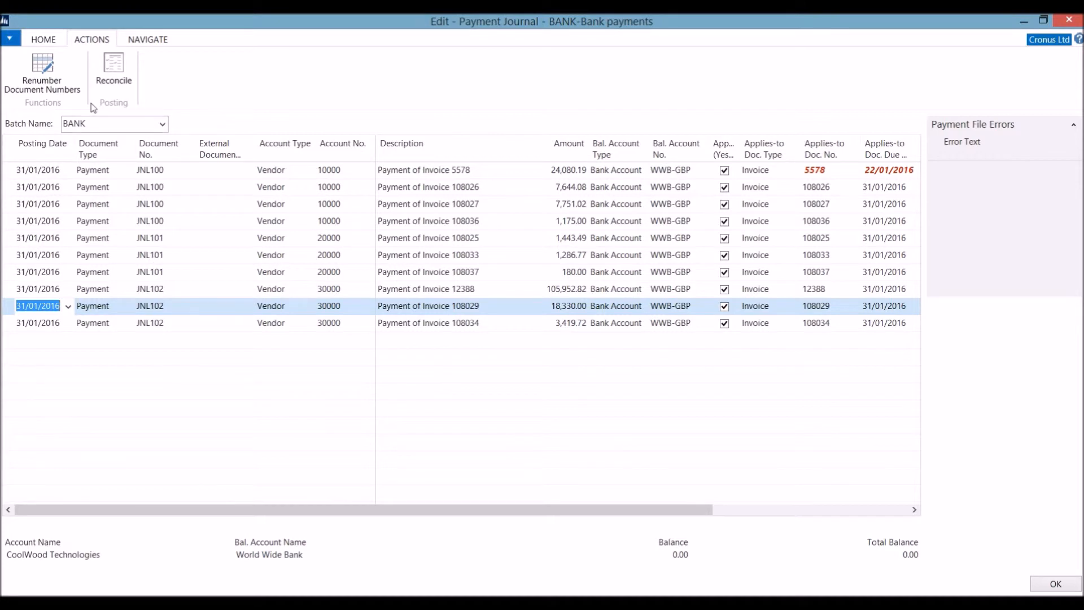
{"action": "left_click", "coordinate": [35, 42]}
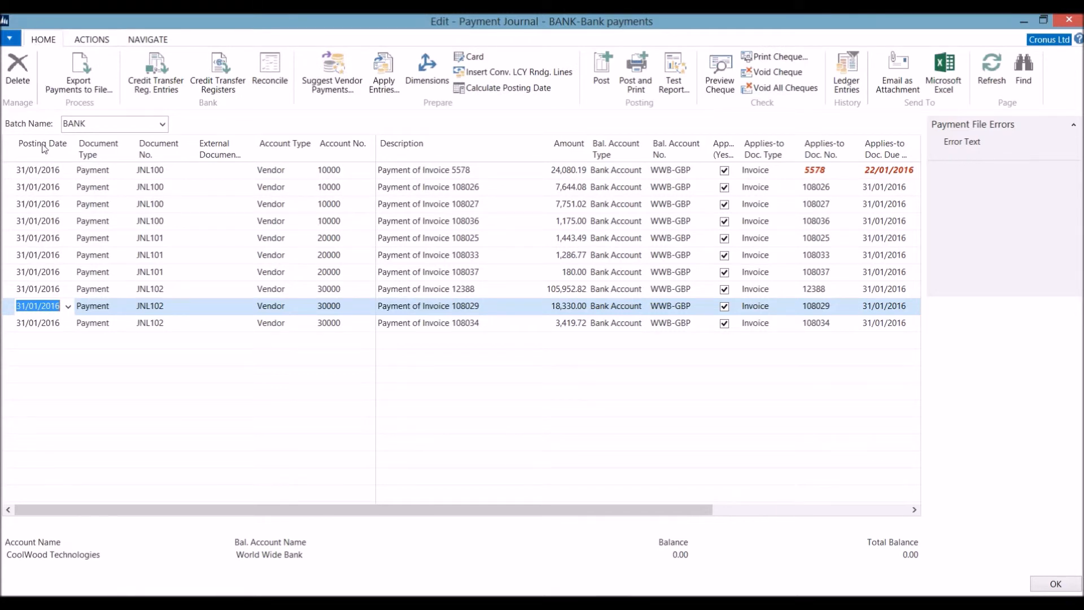
Delete all remaining suggested payment lines from the BANK journal.
{"action": "left_click", "coordinate": [11, 153]}
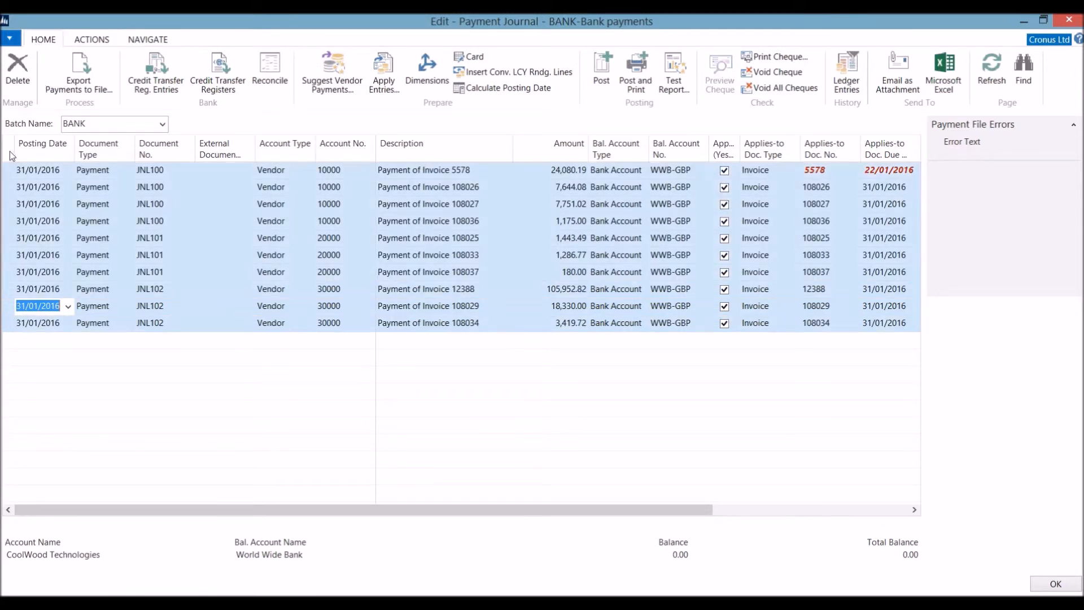
{"action": "right_click", "coordinate": [164, 188]}
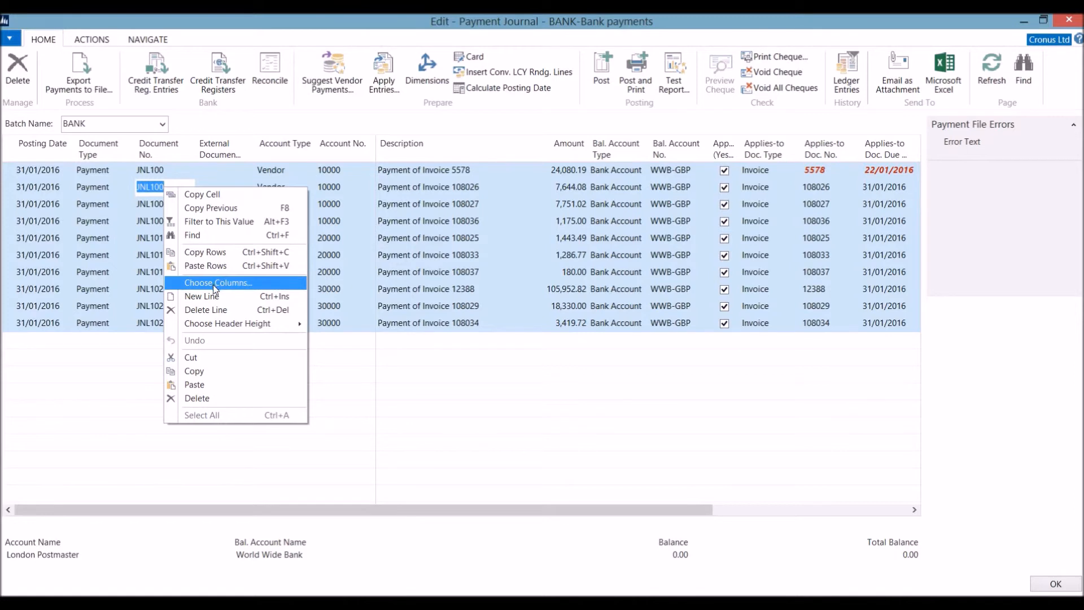
{"action": "left_click", "coordinate": [211, 311]}
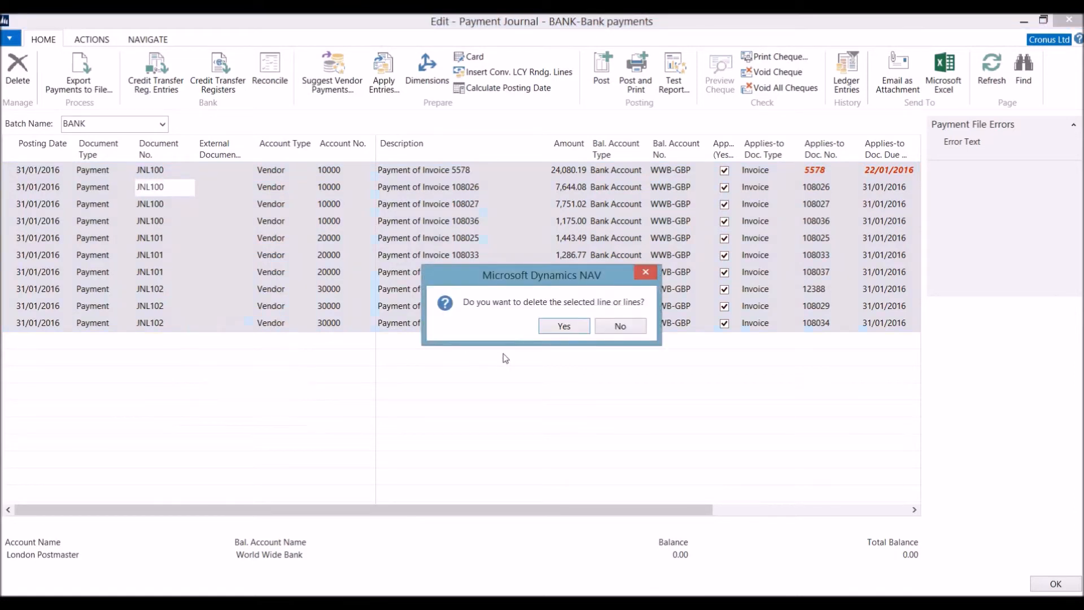
{"action": "left_click", "coordinate": [561, 324]}
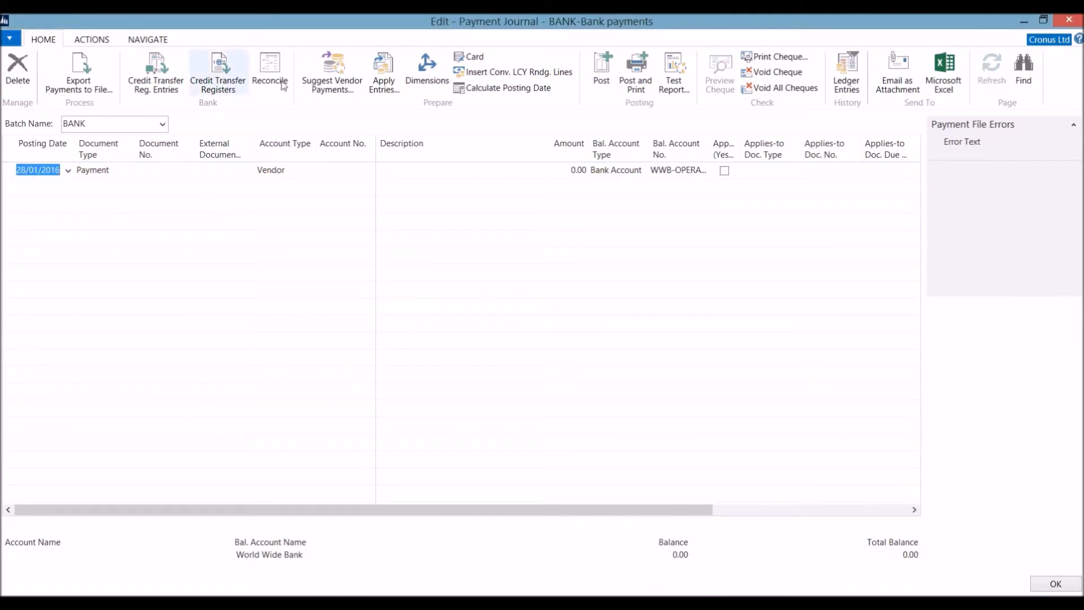
Suggest vendor payments again, summarised per vendor, with starting document number JNL1000.
{"action": "left_click", "coordinate": [332, 76]}
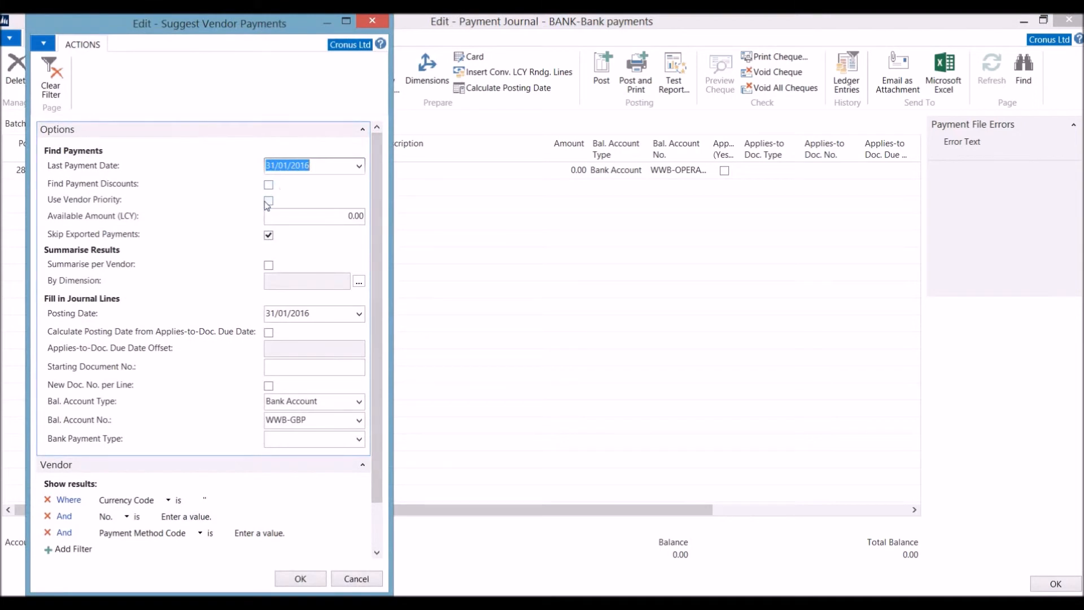
{"action": "left_click", "coordinate": [268, 265]}
{"action": "left_click", "coordinate": [289, 368]}
{"action": "type", "text": "jnl1000"}
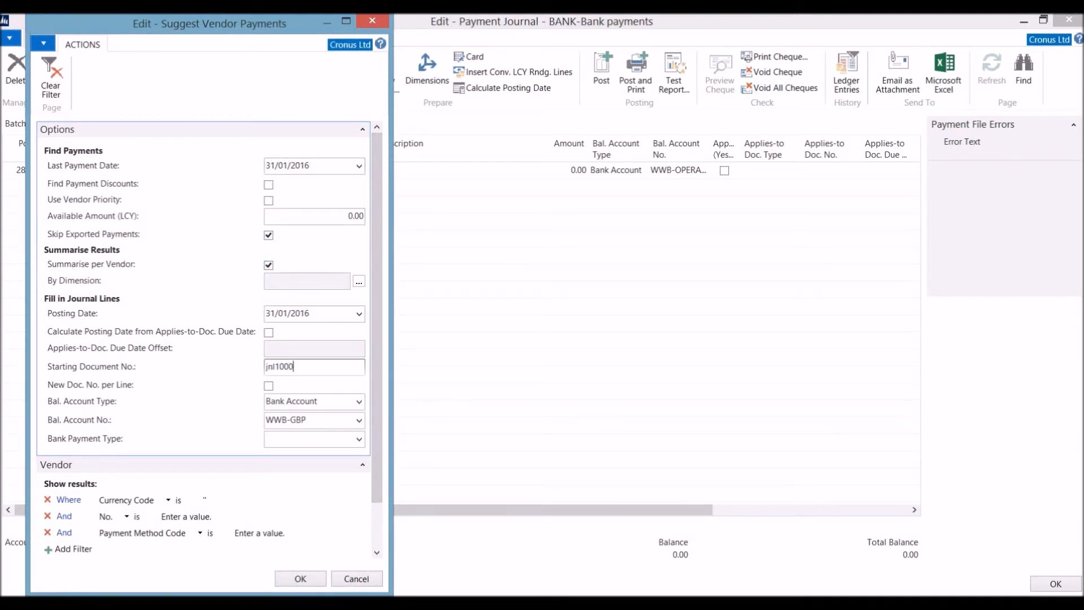
{"action": "left_click", "coordinate": [300, 578]}
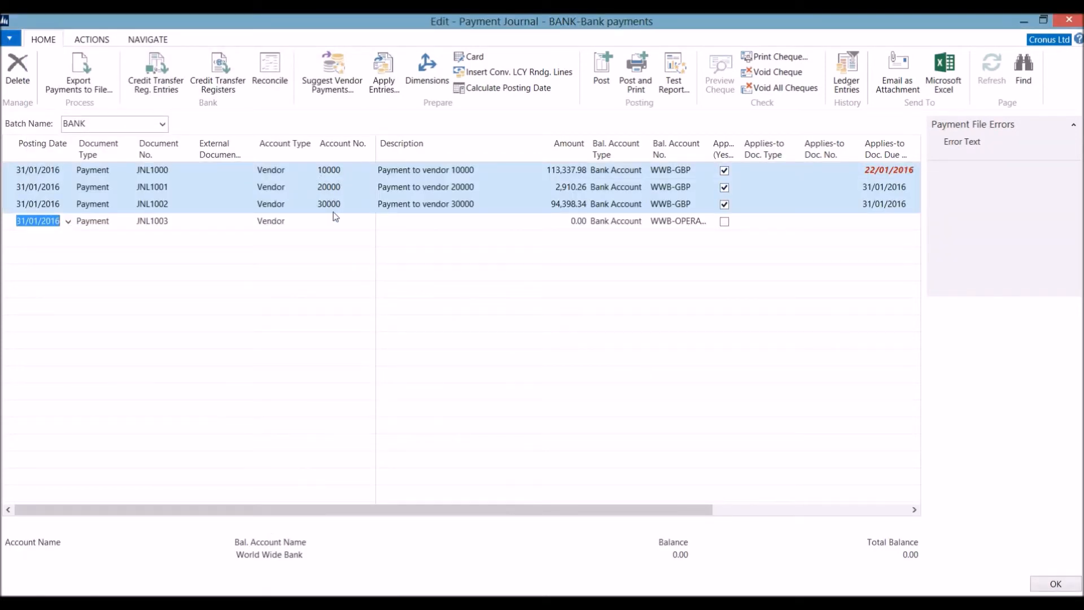
Examine the vendor entries applied to the summarised payment for vendor 10000, leaving the application as it is.
{"action": "left_click", "coordinate": [352, 172]}
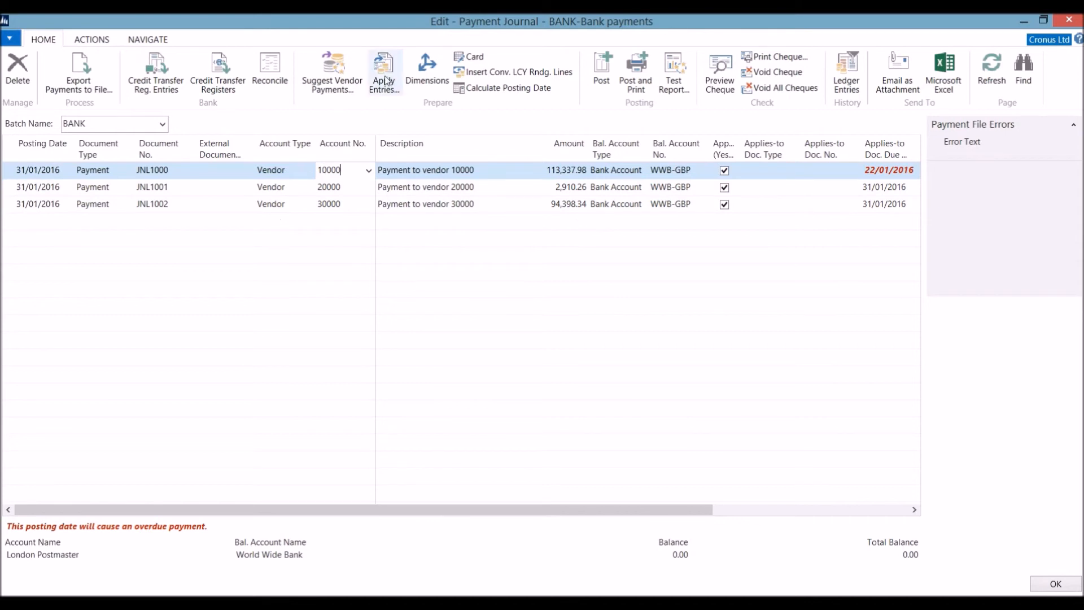
{"action": "left_click", "coordinate": [384, 73]}
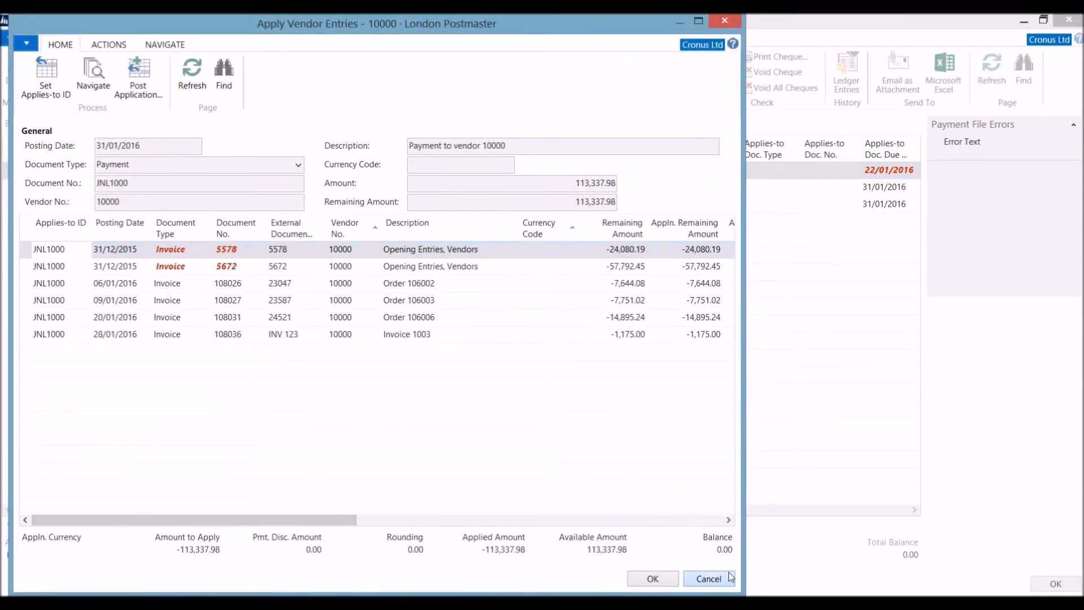
{"action": "left_click", "coordinate": [710, 578]}
Delete all the summarised vendor payment lines from the BANK journal.
{"action": "right_click", "coordinate": [102, 176]}
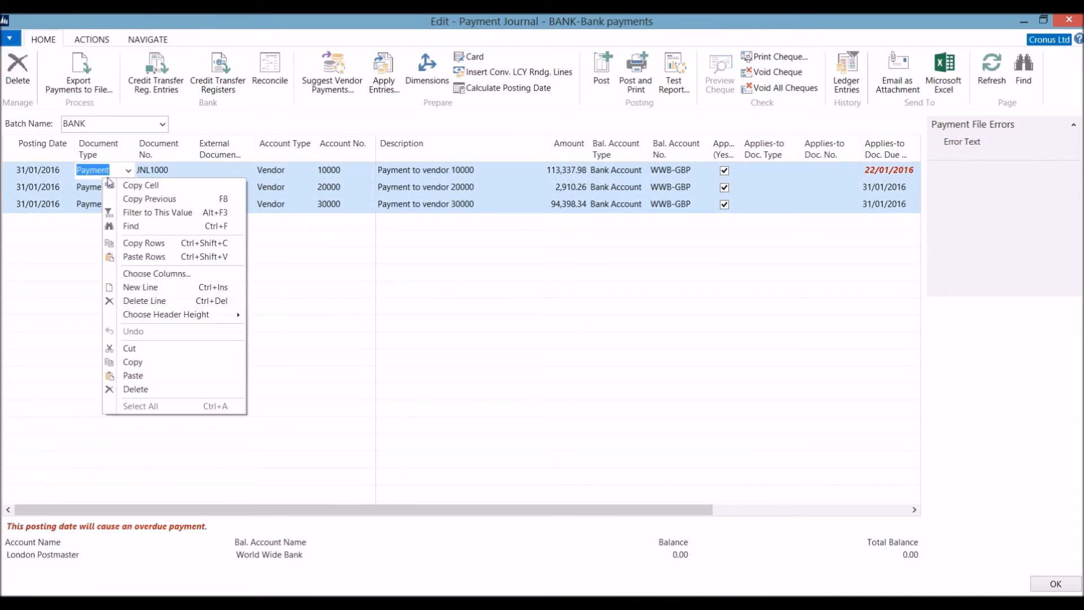
{"action": "left_click", "coordinate": [161, 301]}
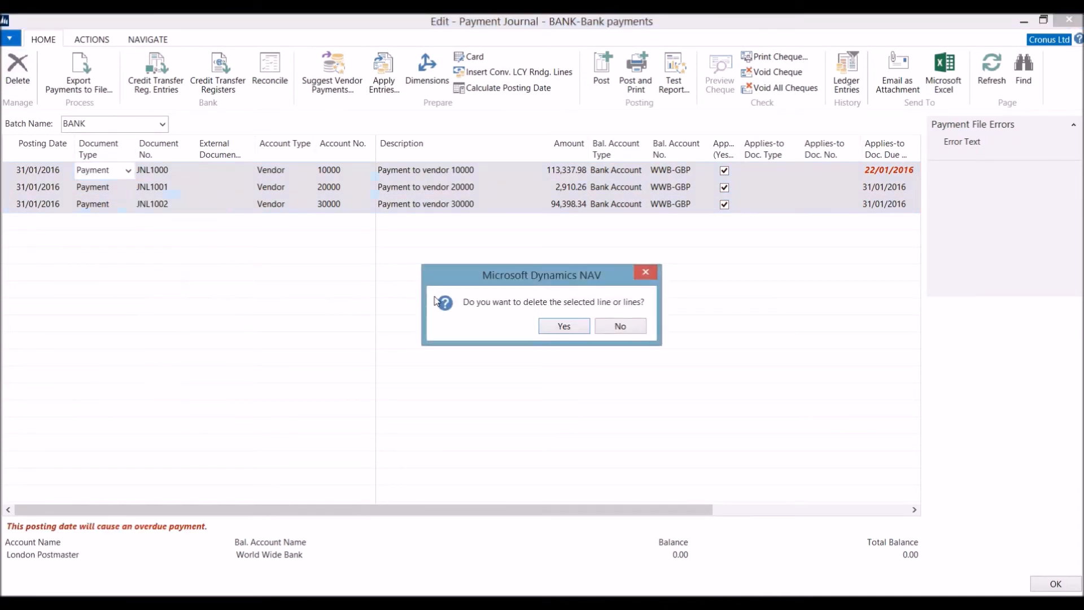
{"action": "left_click", "coordinate": [559, 326]}
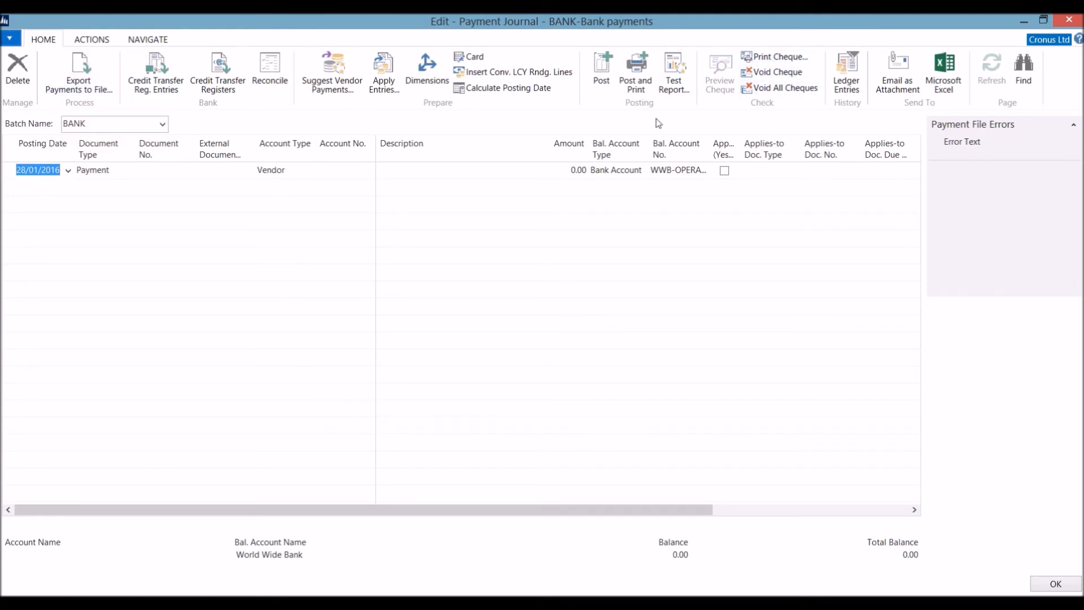
{"action": "left_click", "coordinate": [151, 39]}
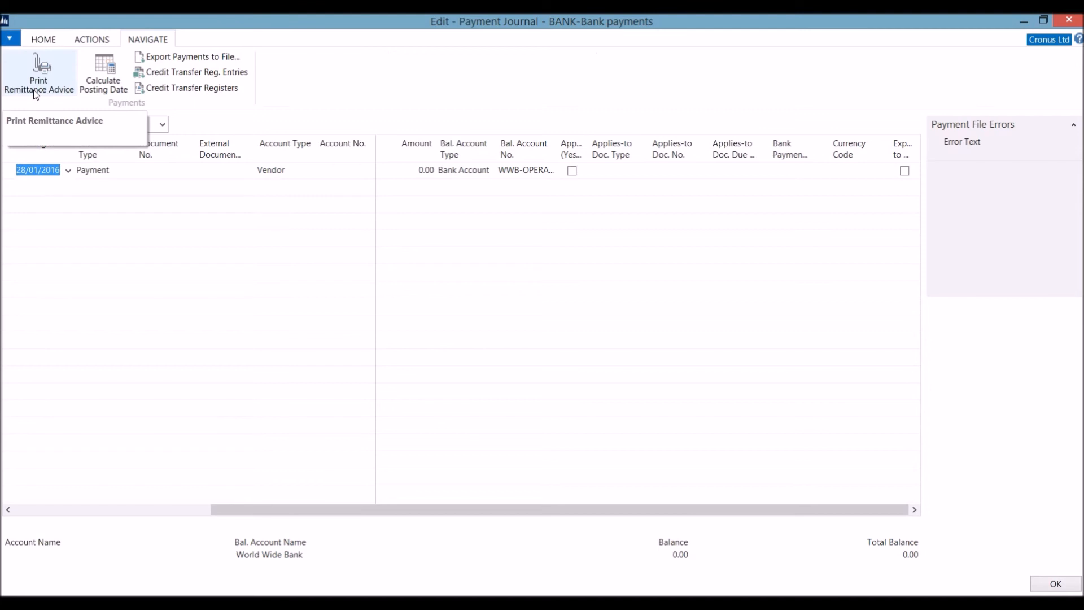
{"action": "left_click", "coordinate": [44, 39]}
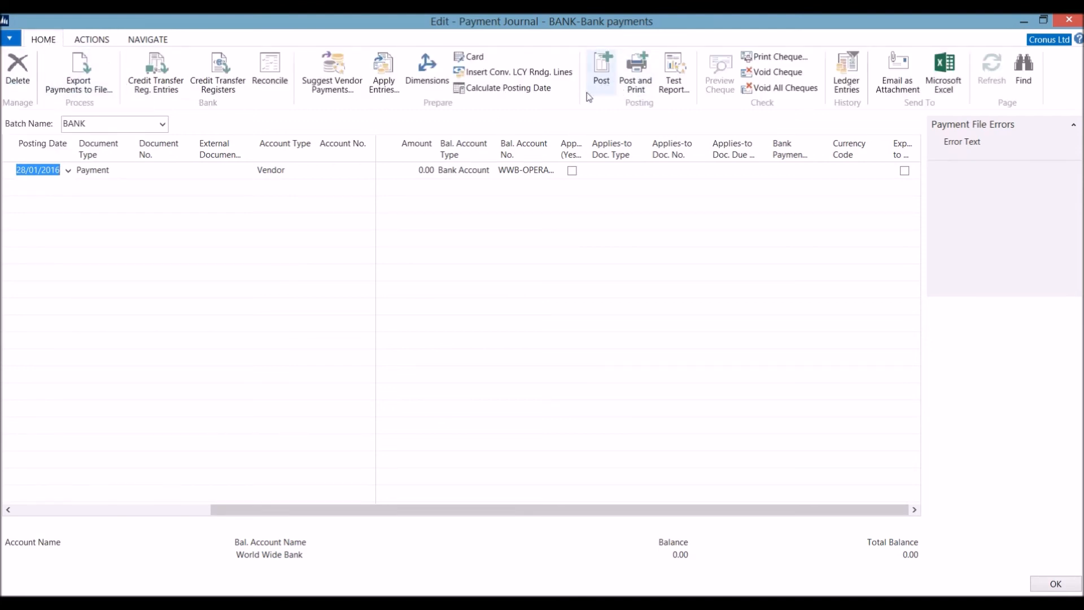